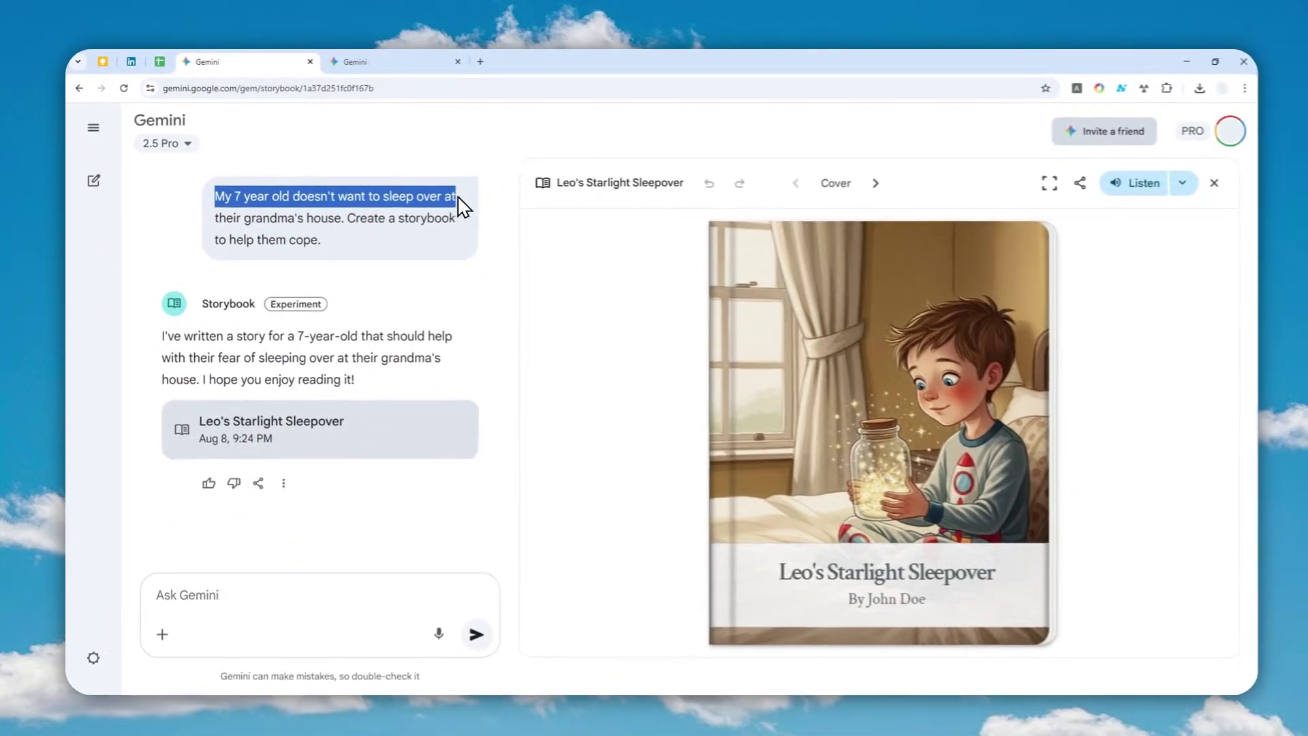
Page through Leo's Starlight Sleepover from page 1 to page 9 of 10
left_click_drag(458, 198, 332, 236)
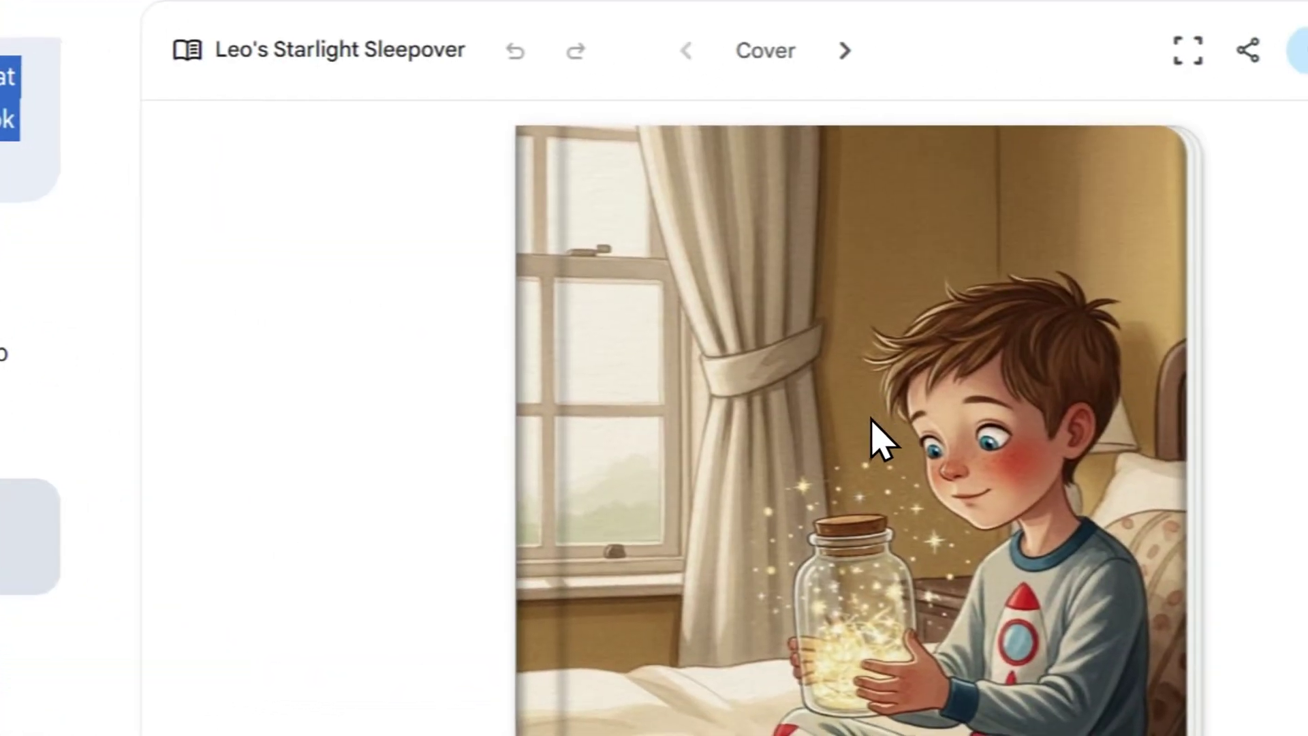
left_click(840, 435)
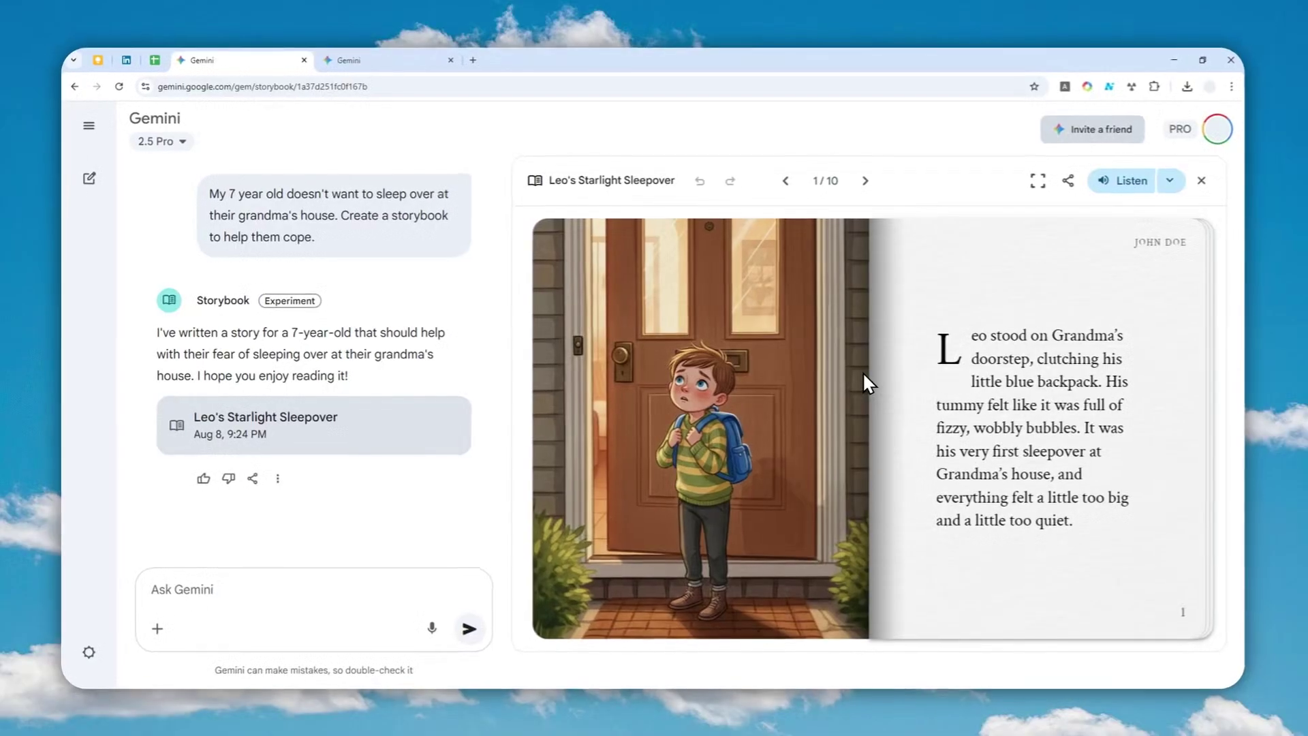
left_click(862, 371)
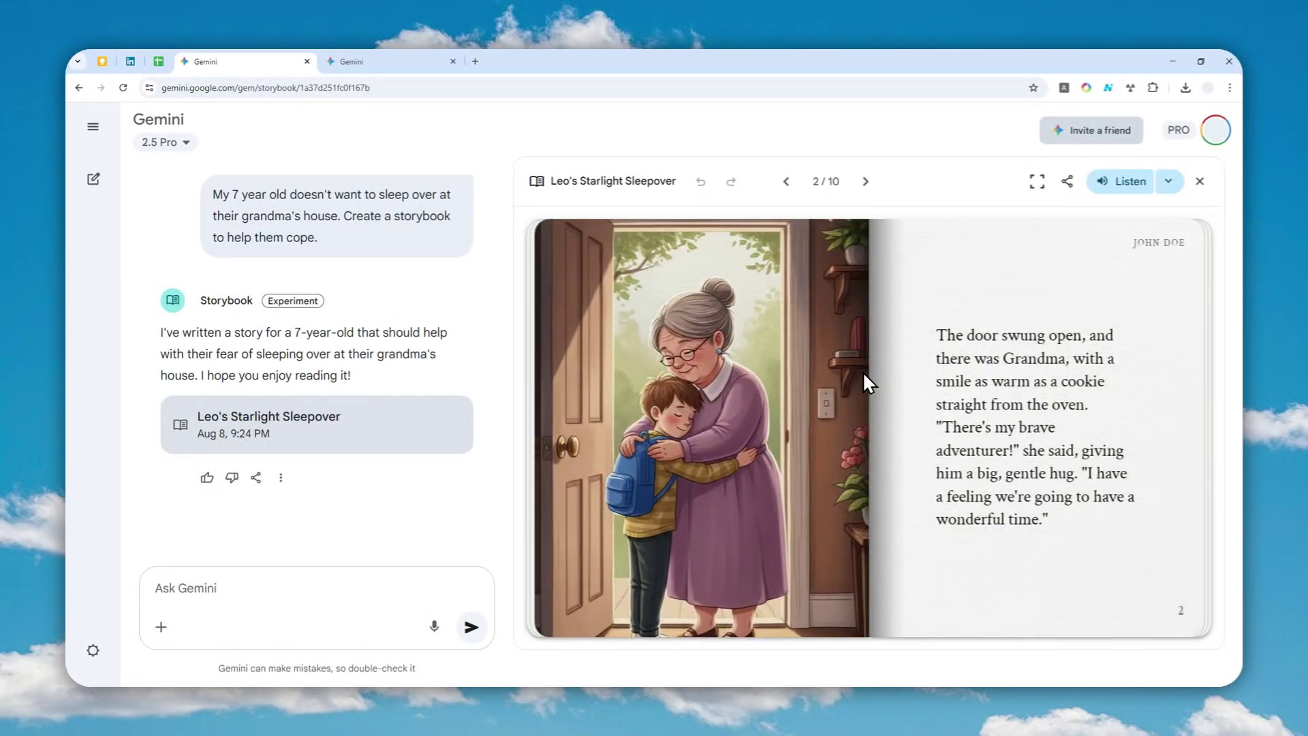
left_click(863, 370)
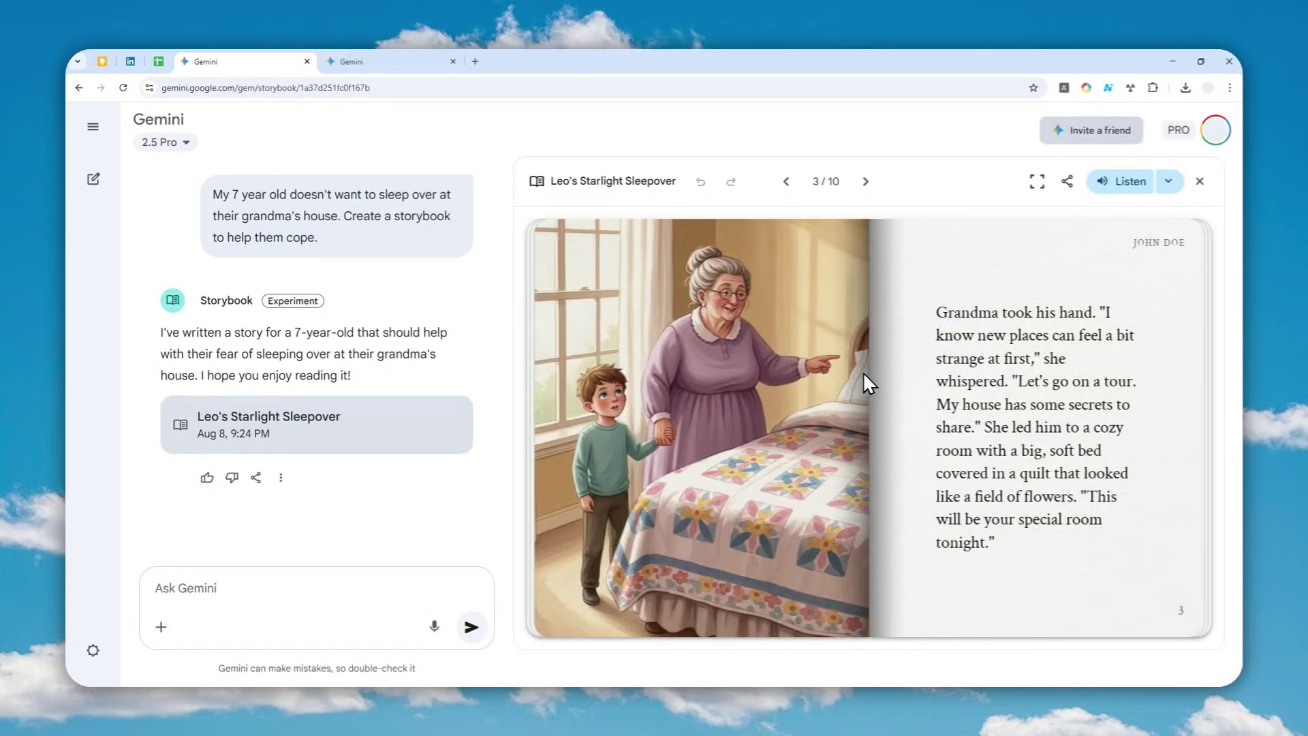
left_click(864, 372)
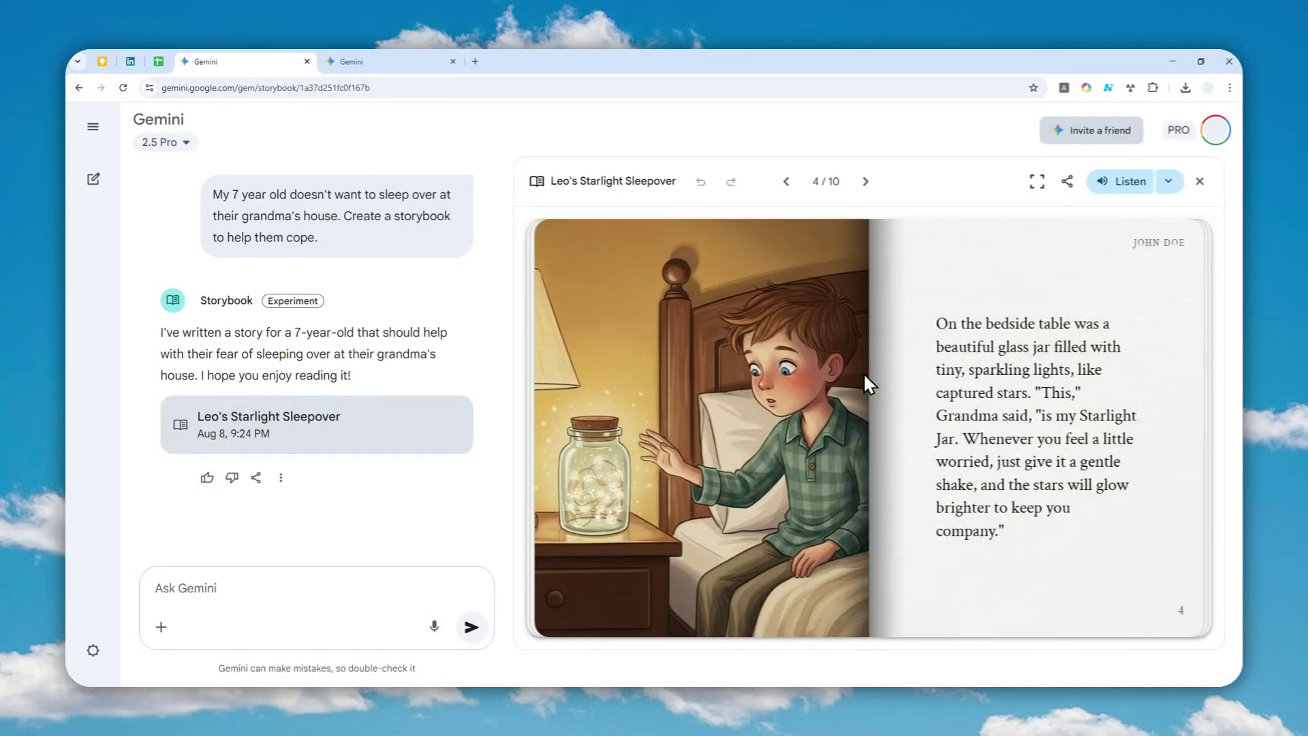
left_click(864, 373)
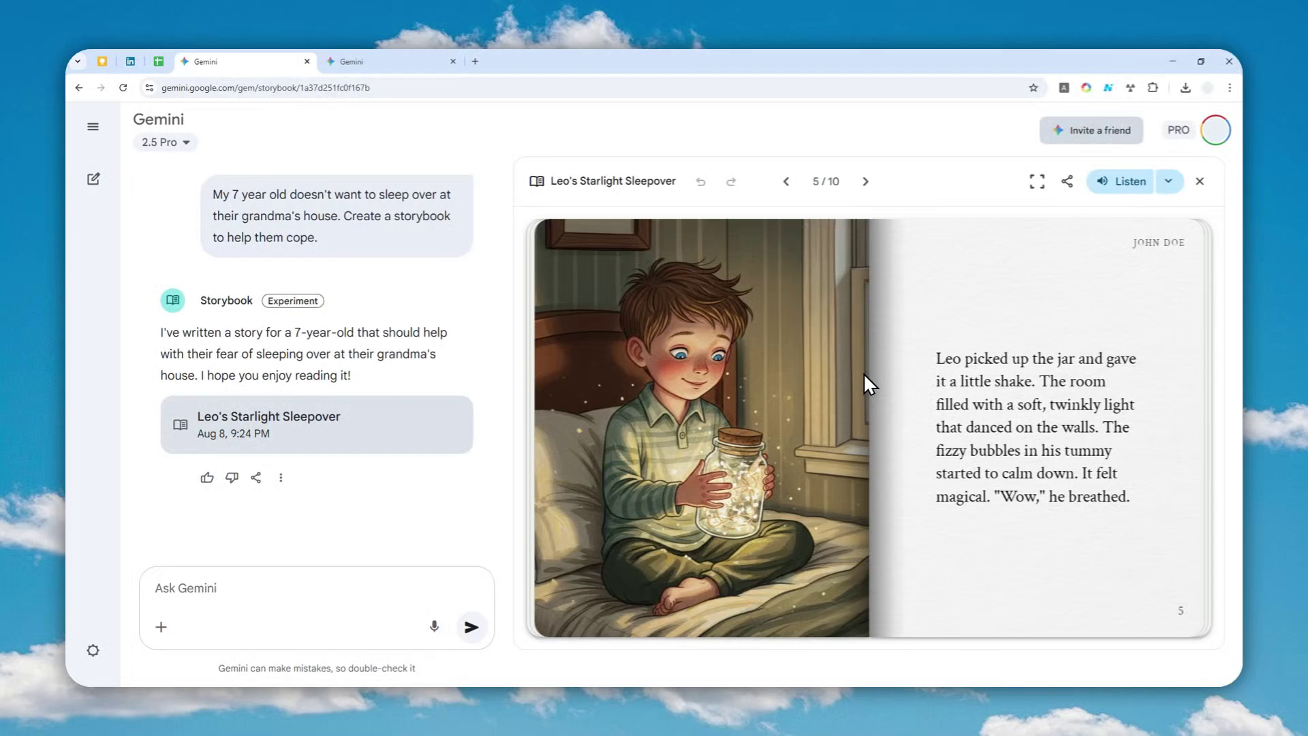
left_click(864, 373)
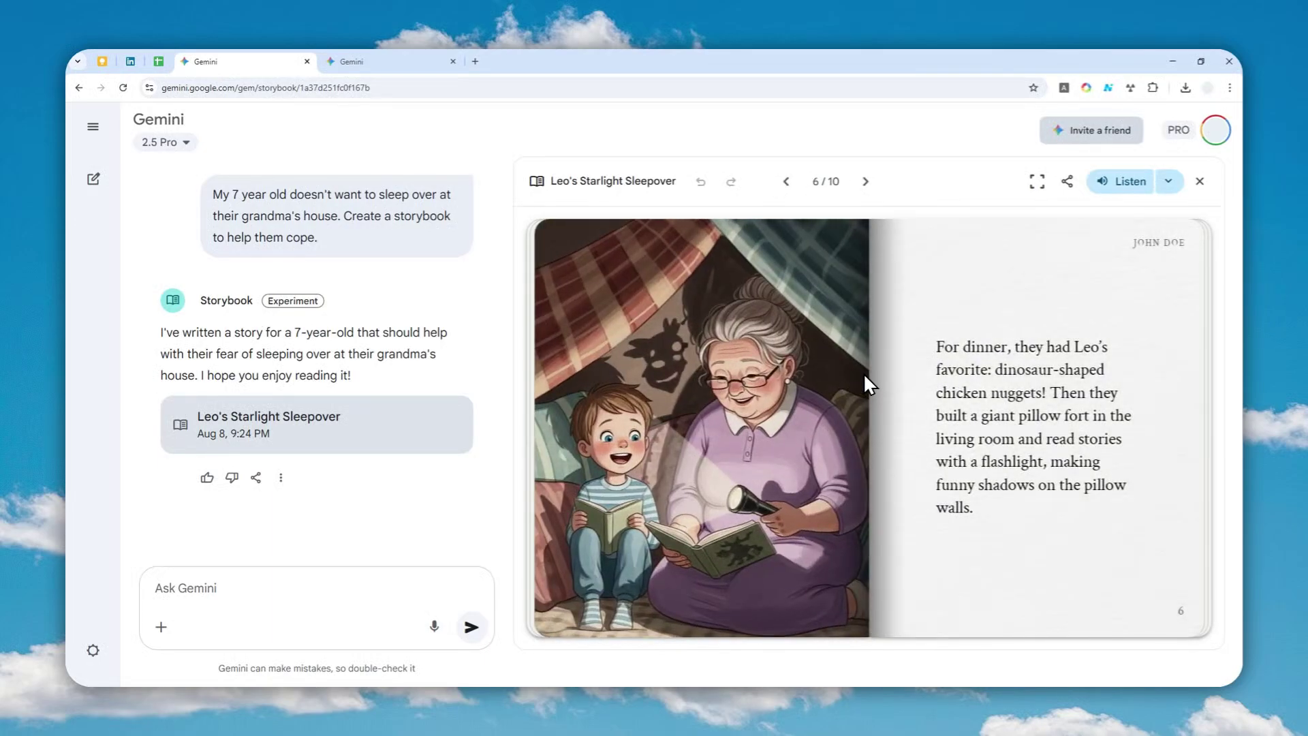
left_click(864, 374)
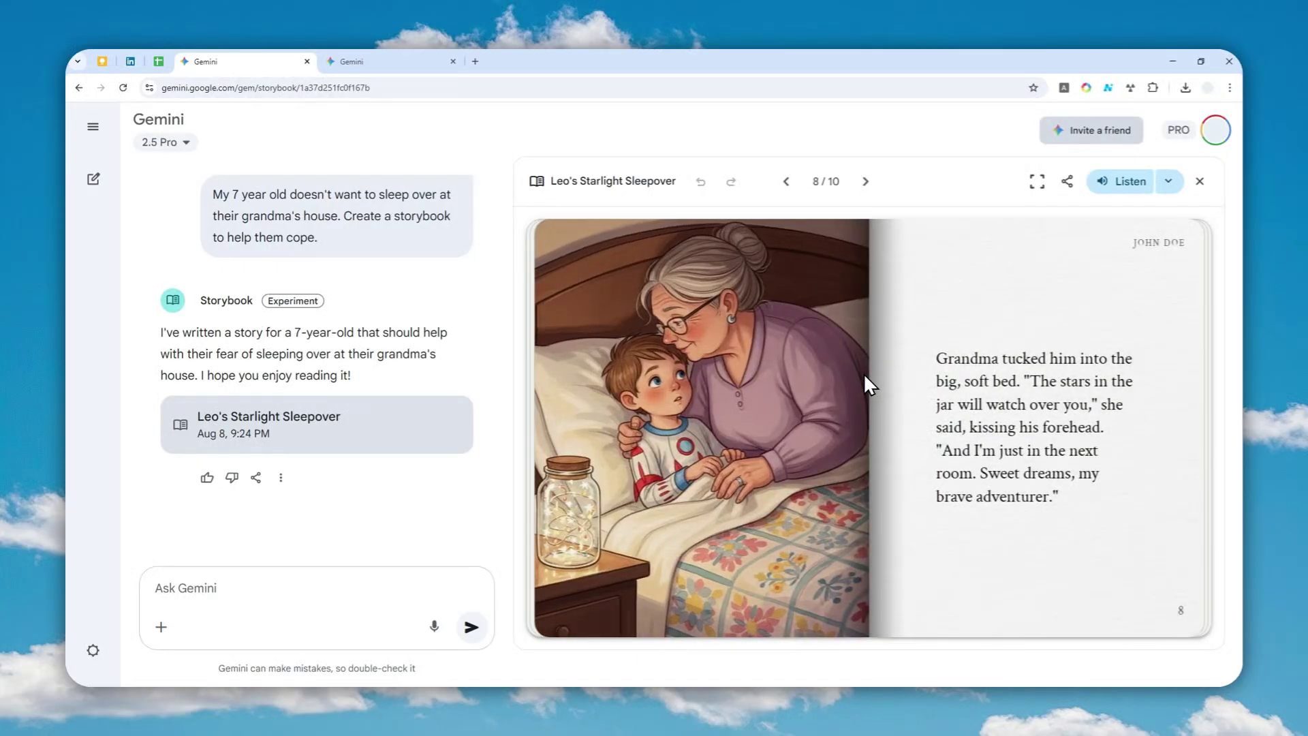
left_click(864, 374)
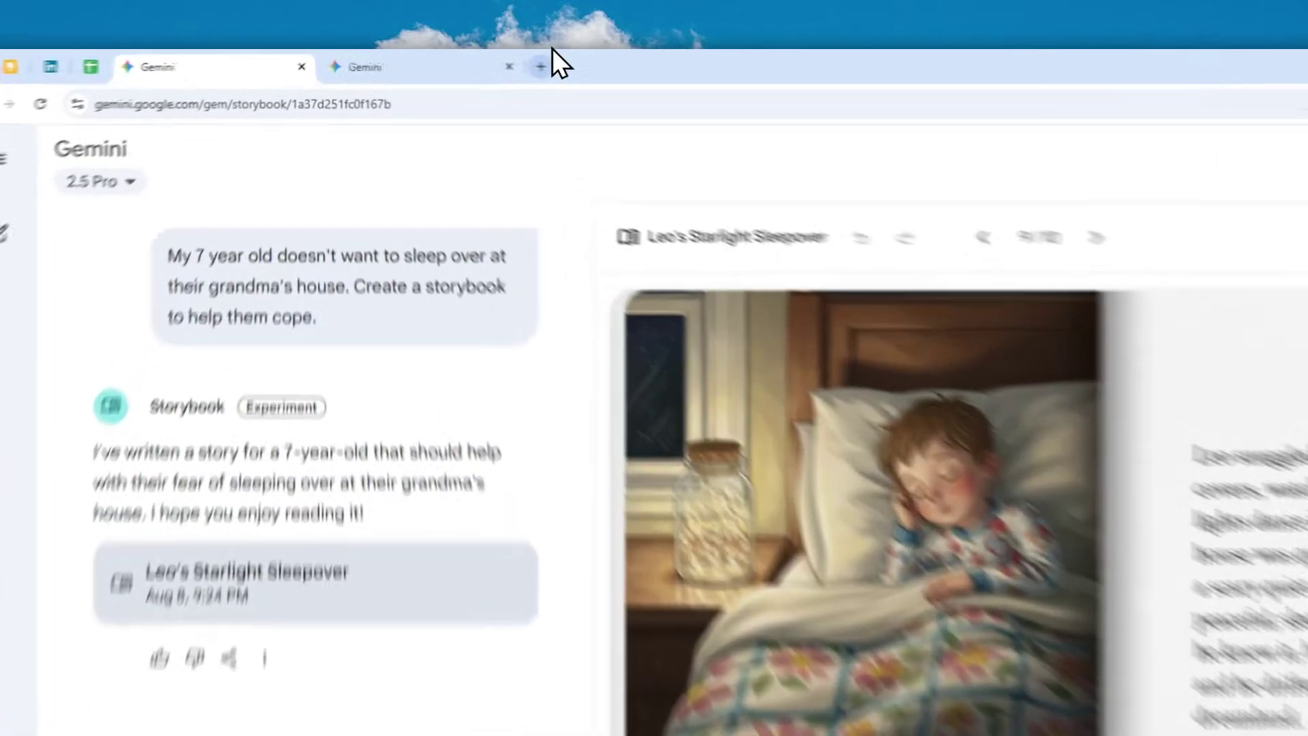
Load gemini.google.com in a new browser tab to get a fresh Gemini start page
left_click(475, 61)
type("gemini.google.com")
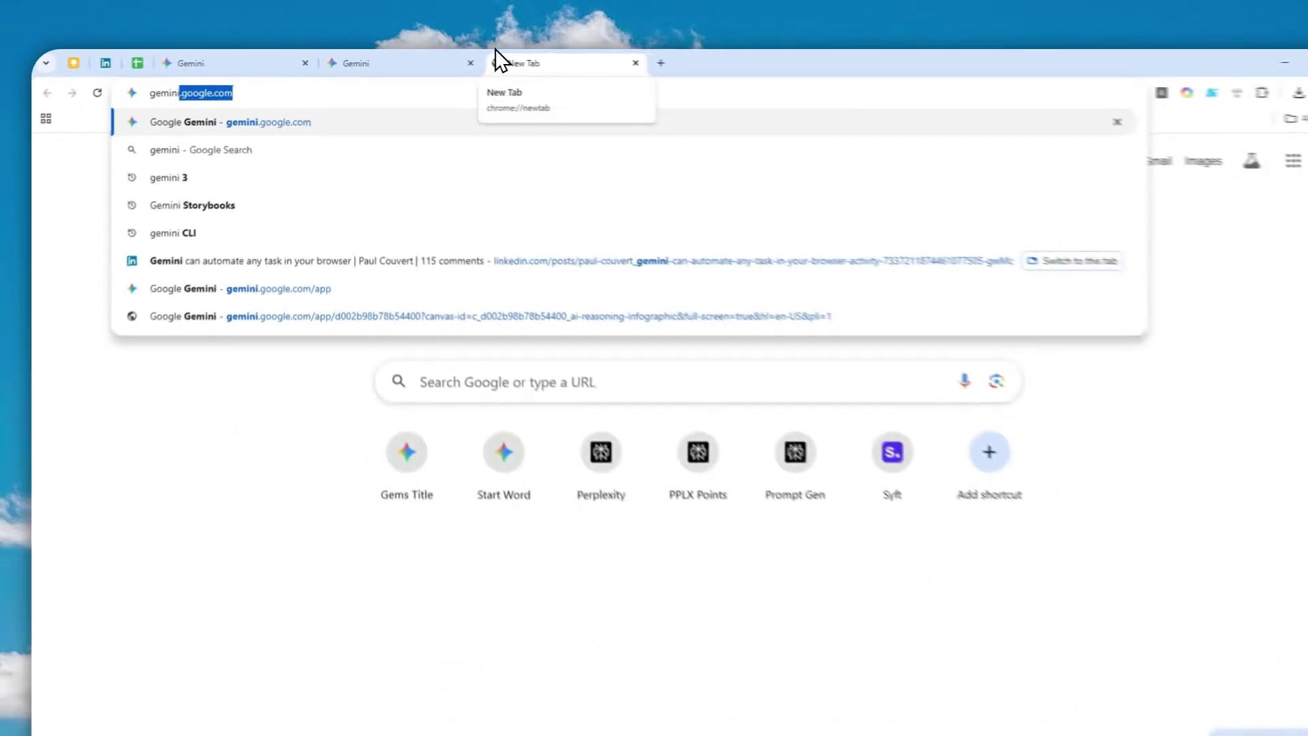
key("Return")
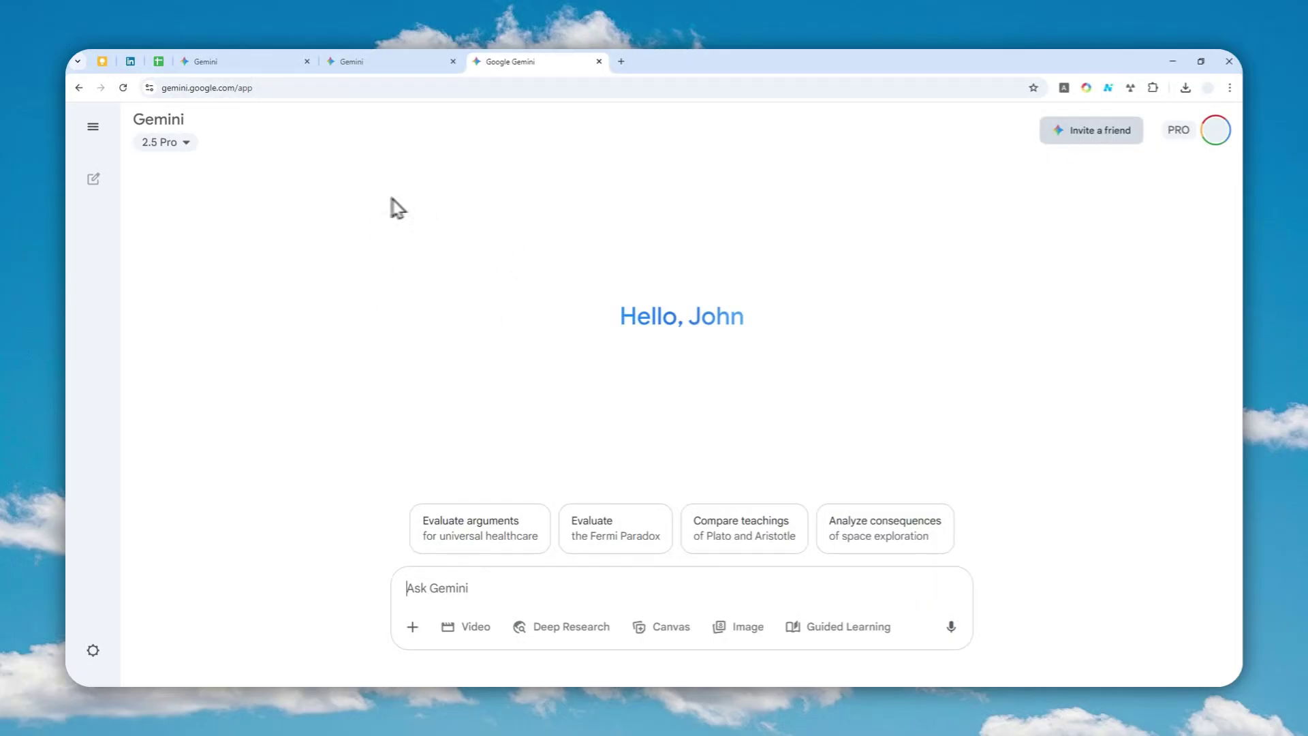
mouse_move(95, 285)
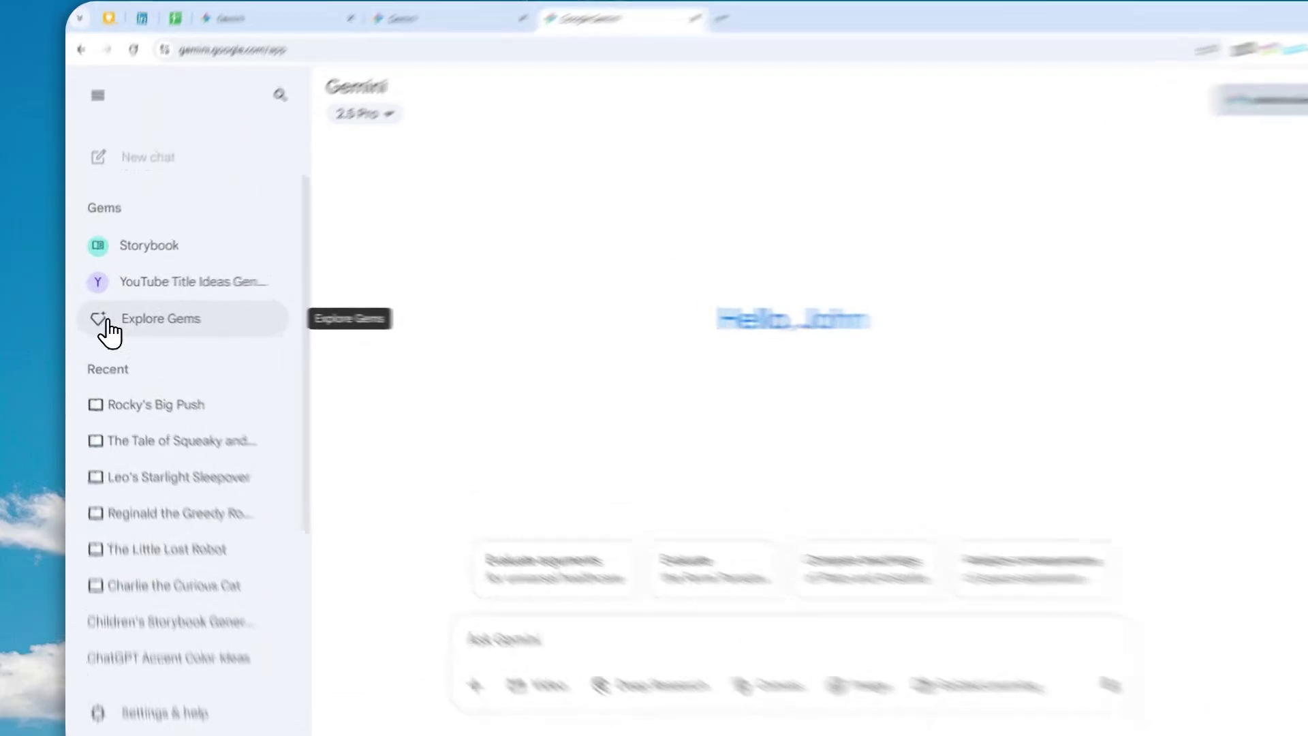
Go to the Storybook gem via Explore Gems and focus its prompt box
left_click(153, 316)
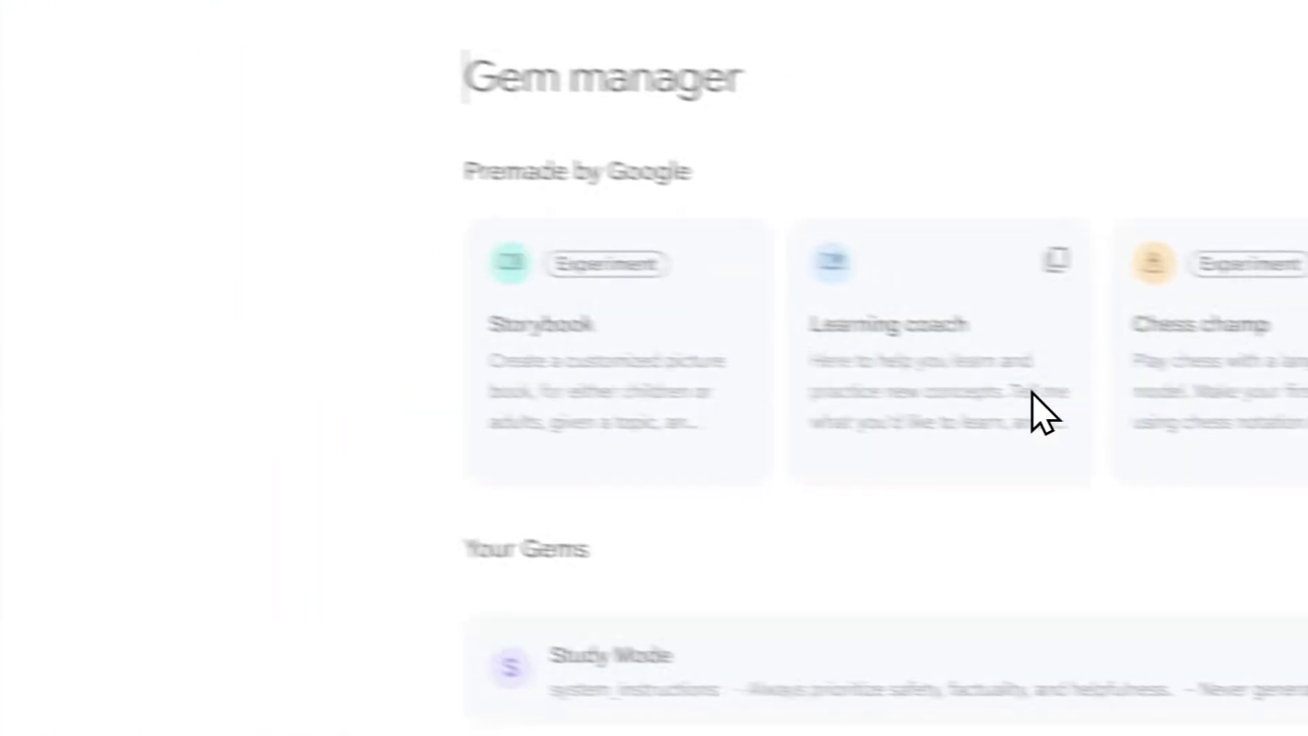
left_click(490, 305)
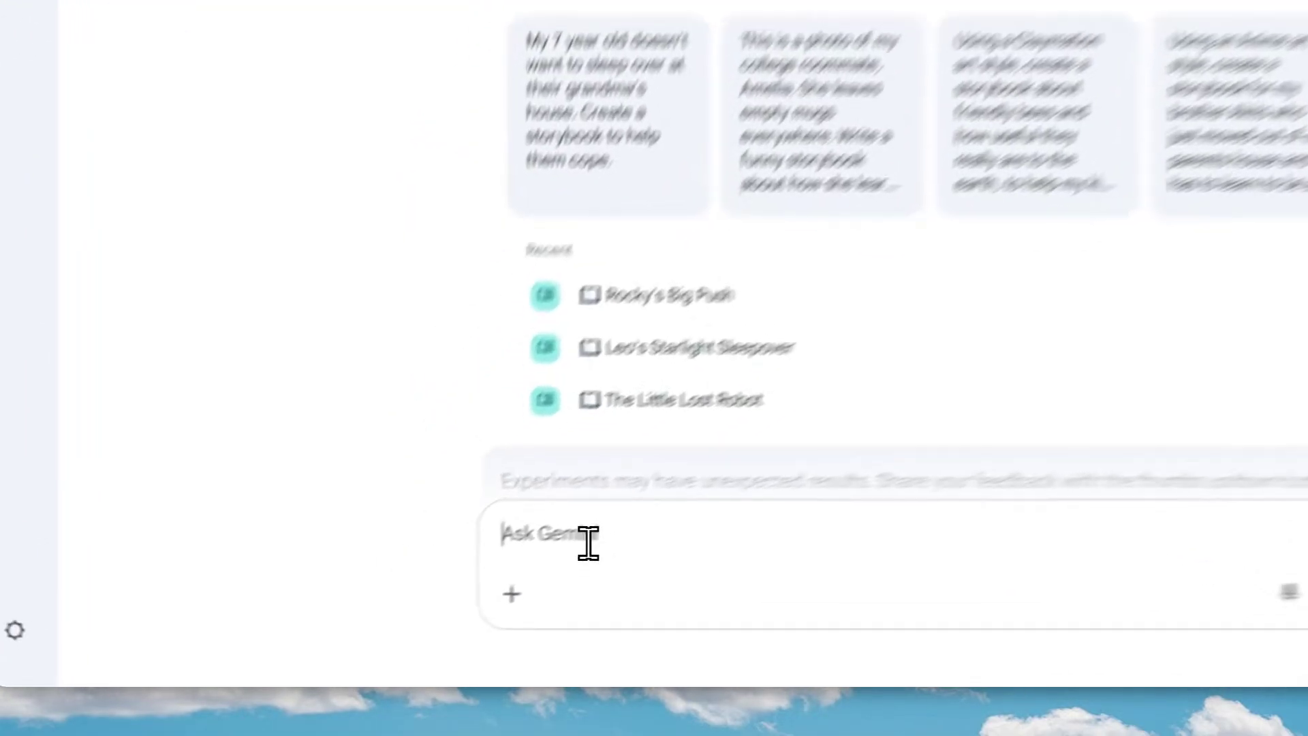
left_click(447, 587)
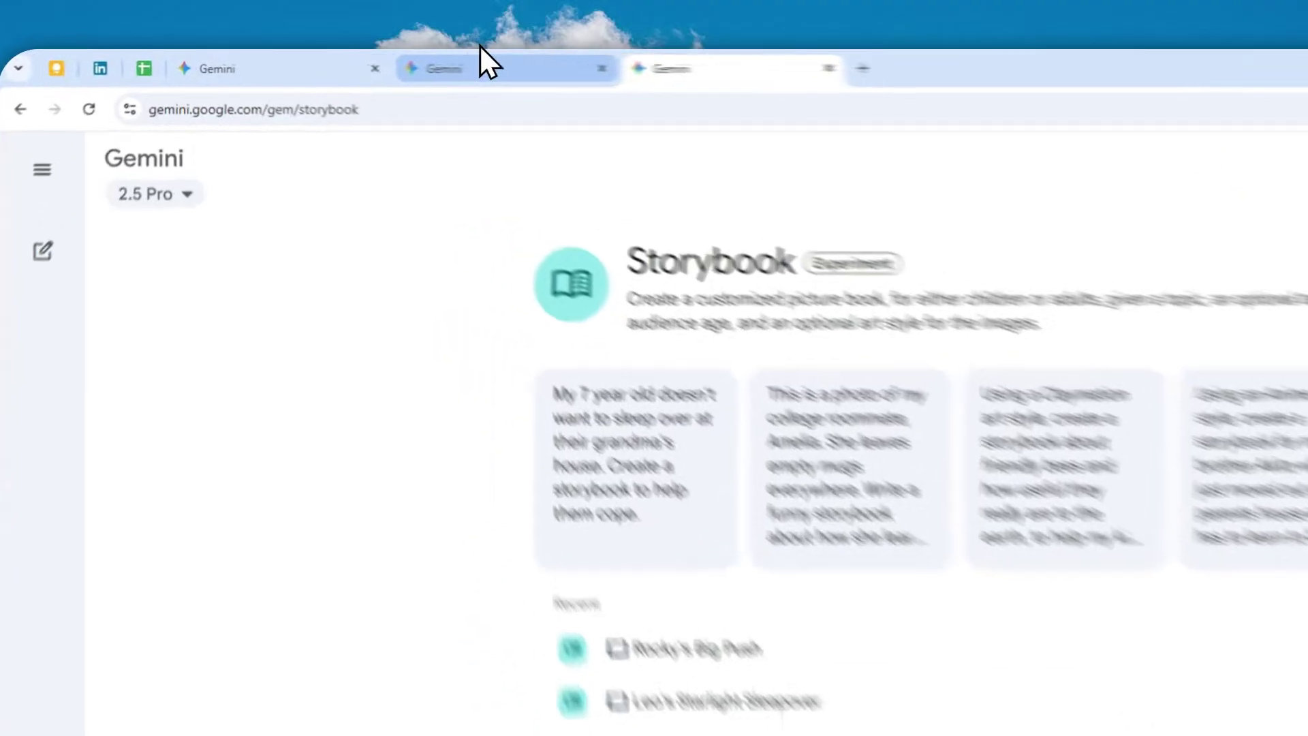
left_click(383, 62)
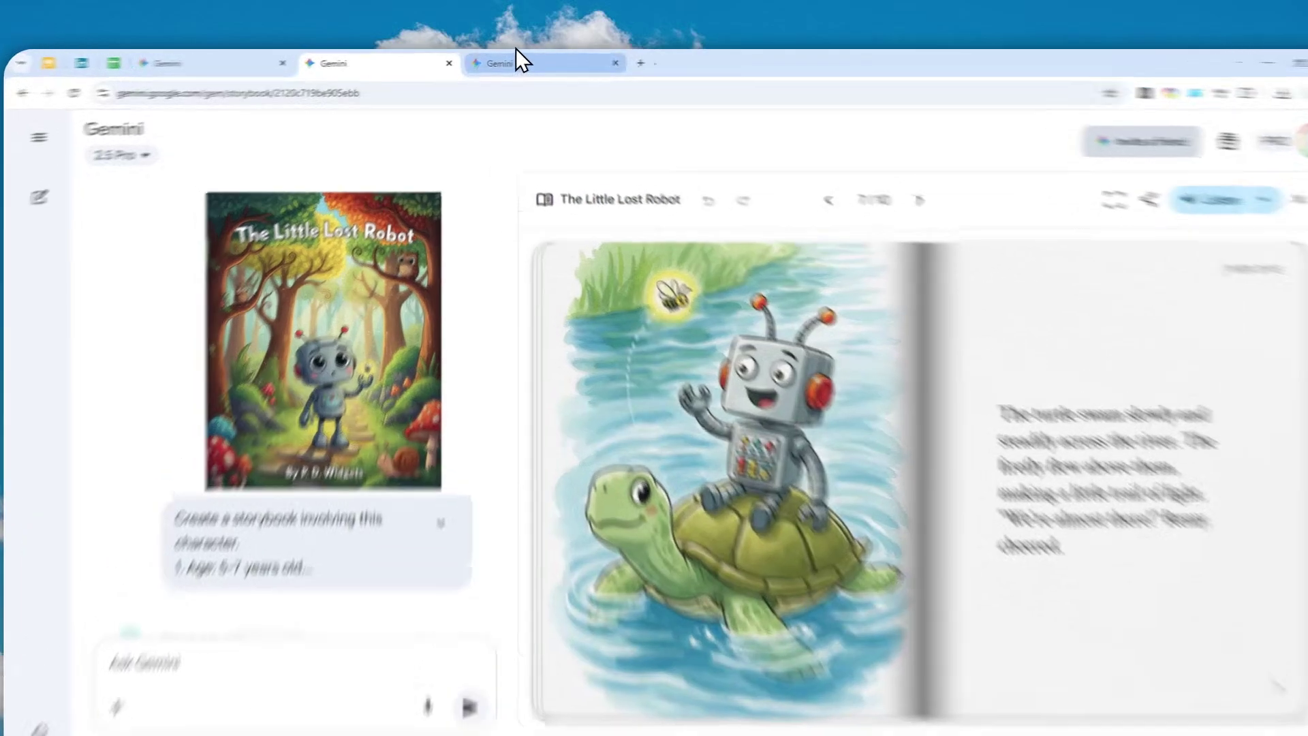
left_click(509, 57)
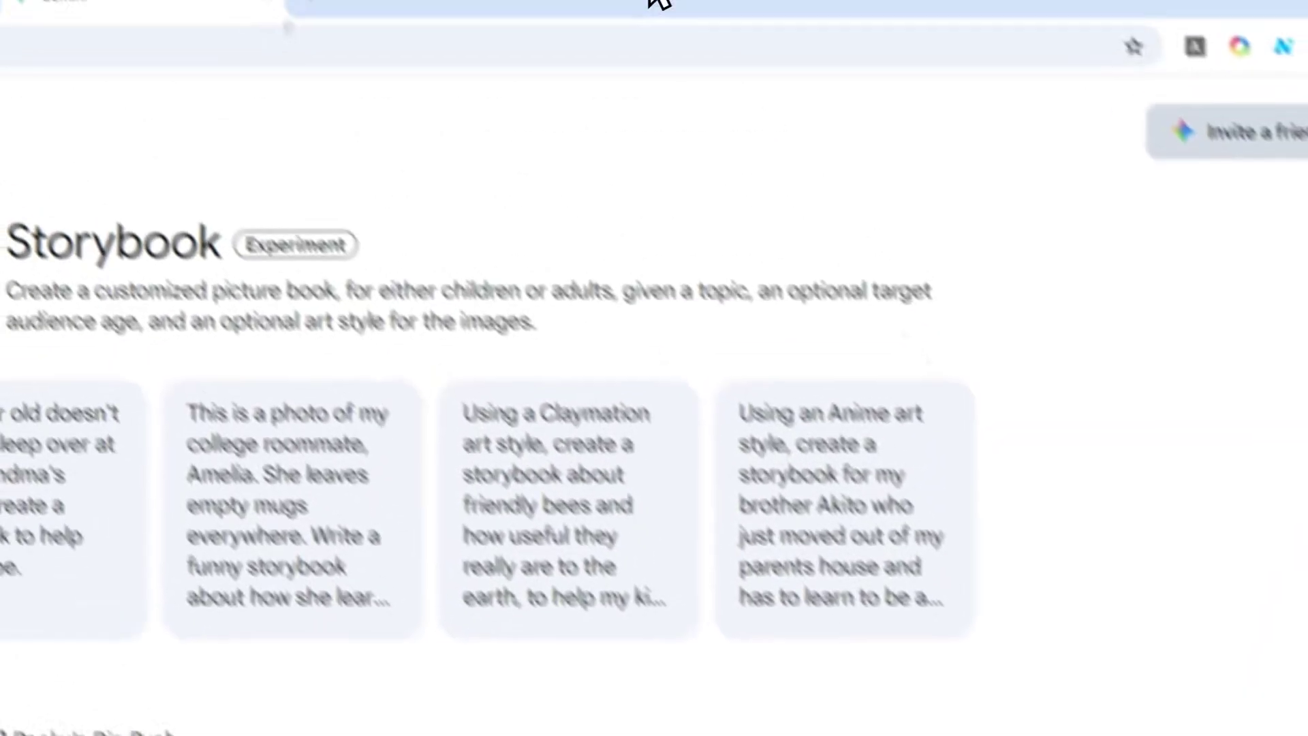
left_click(497, 61)
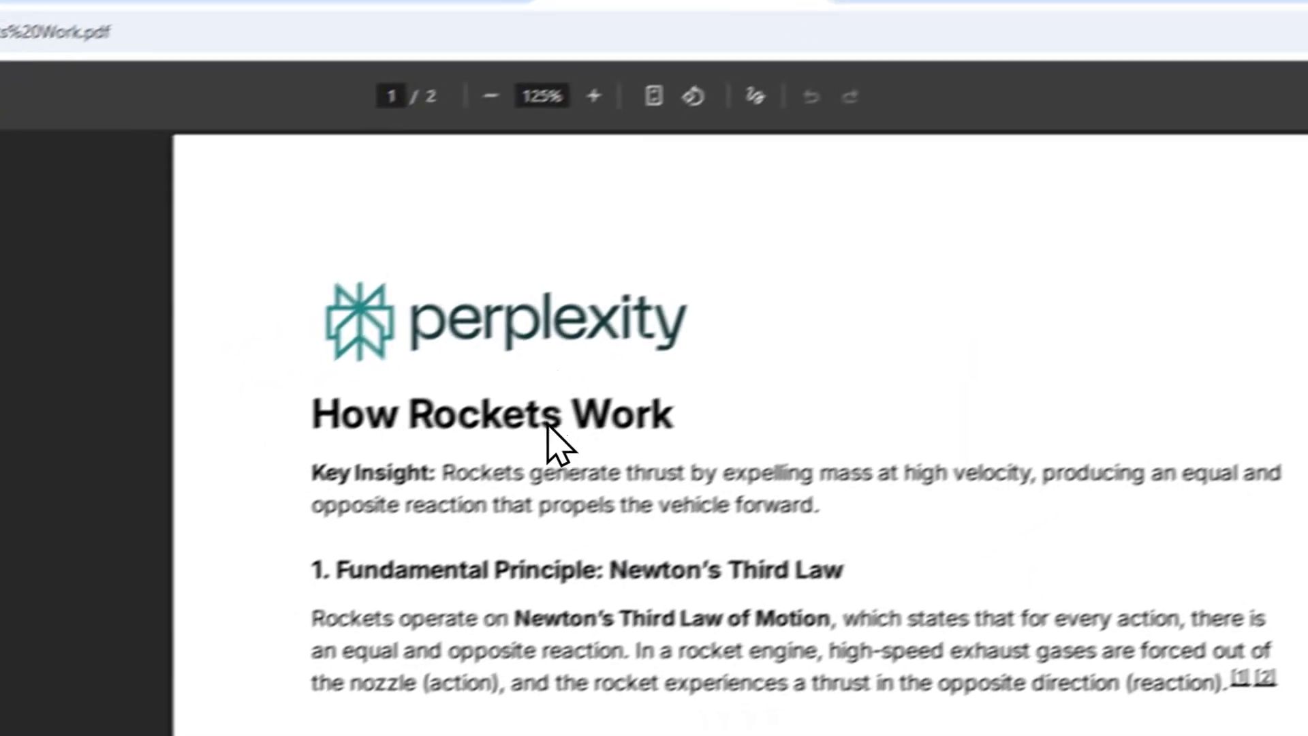
scroll(549, 426, "down", 3)
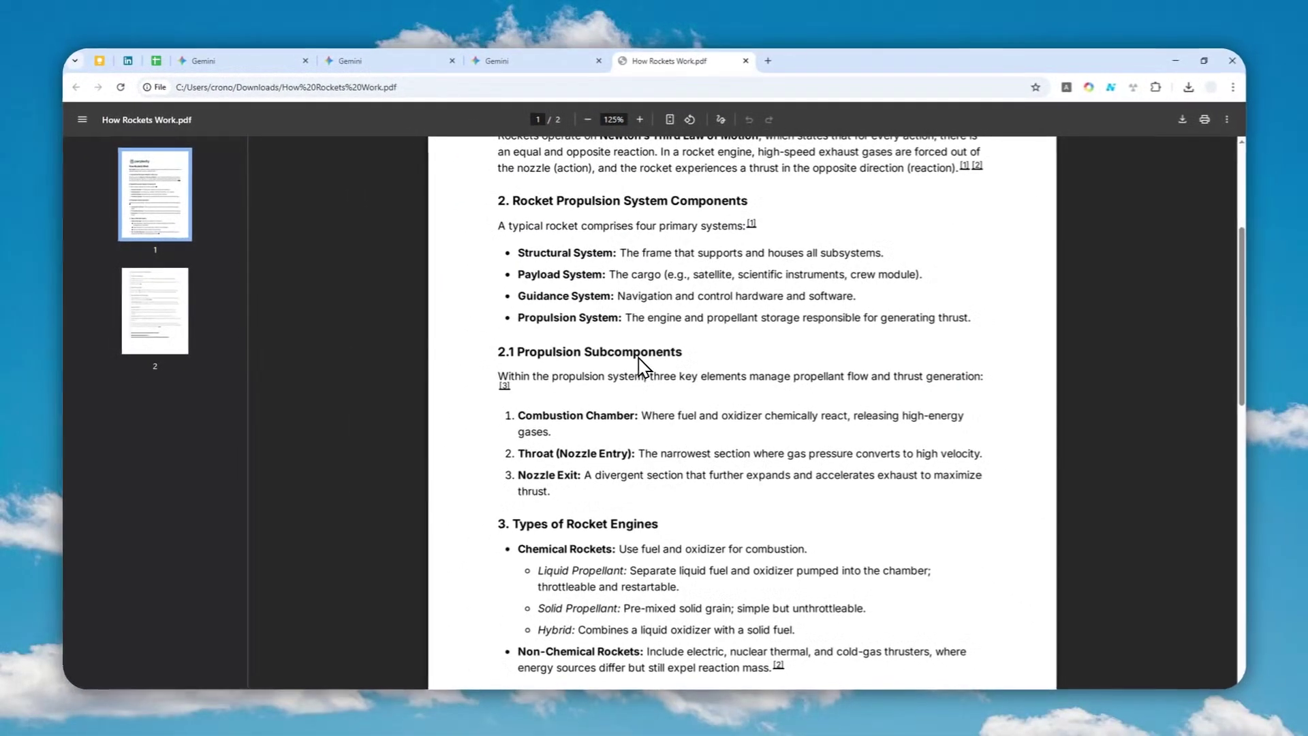
scroll(653, 351, "down", 5)
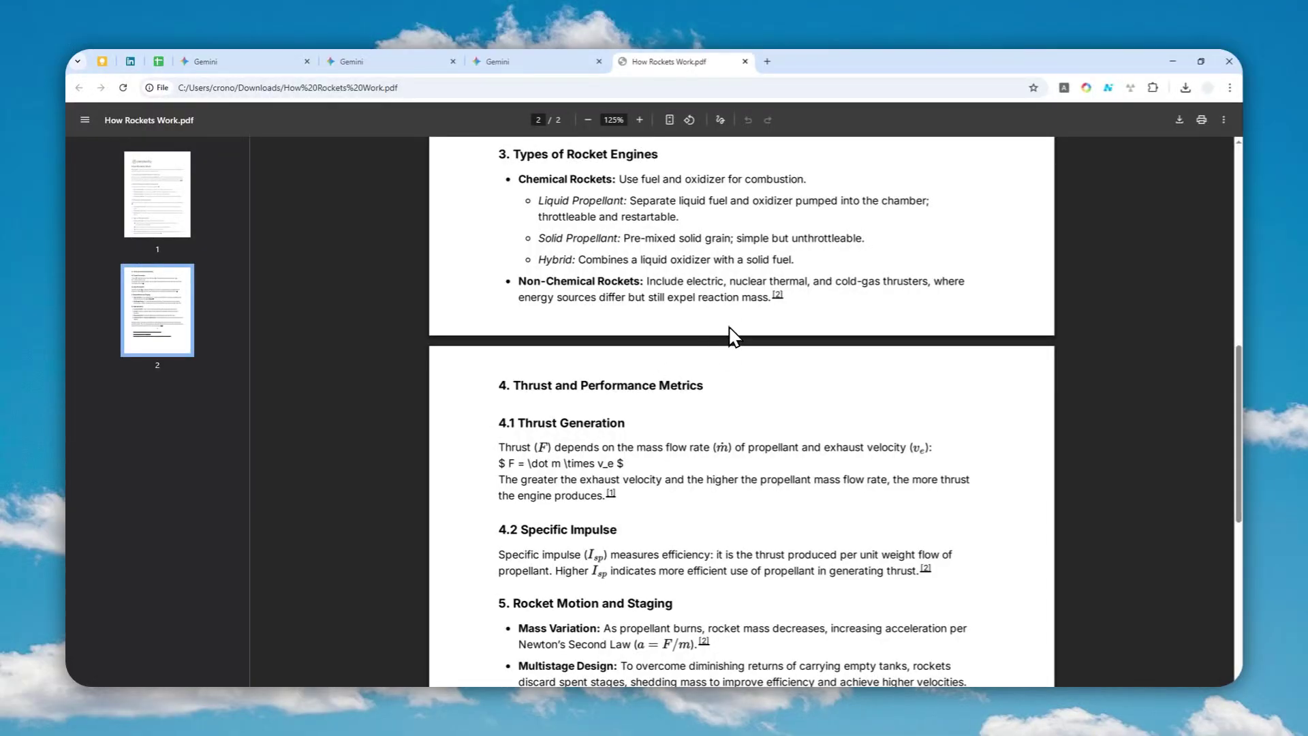
scroll(678, 354, "down", 4)
left_click(541, 58)
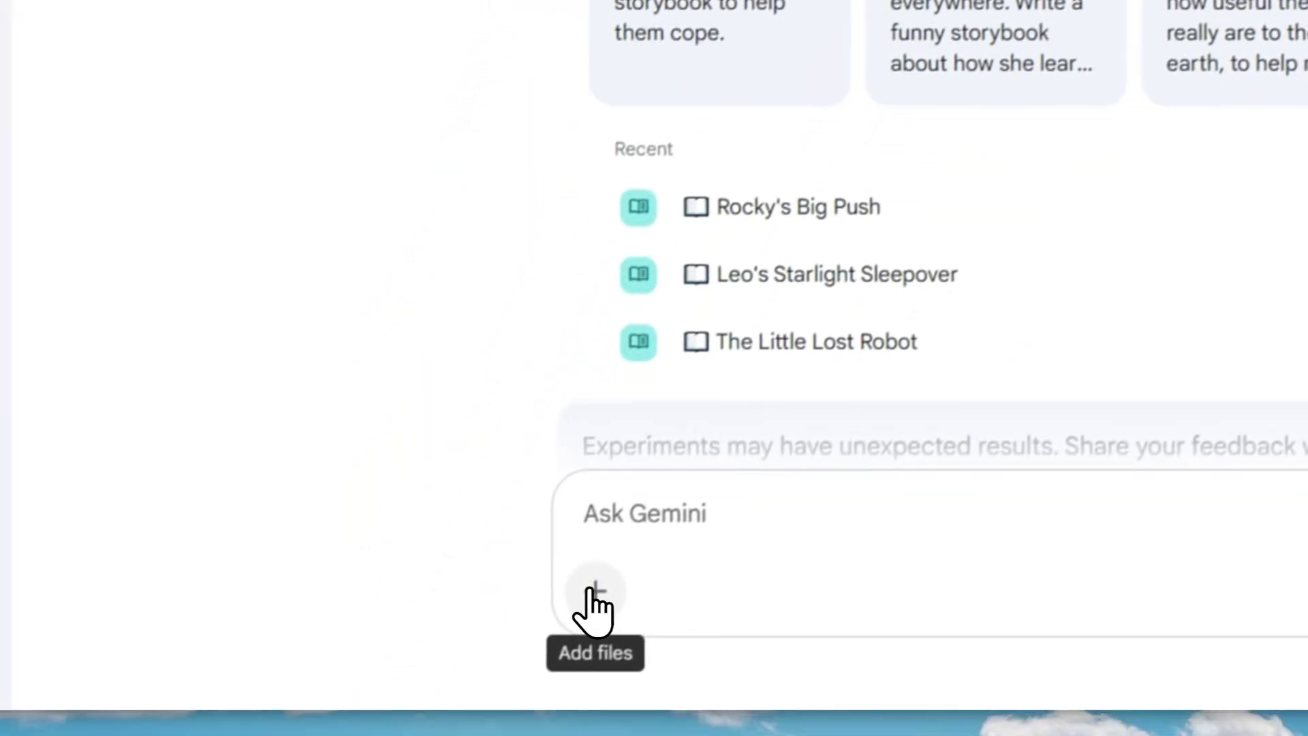
Attach How Rockets Work.pdf and paste the prepared storybook prompt
left_click(602, 571)
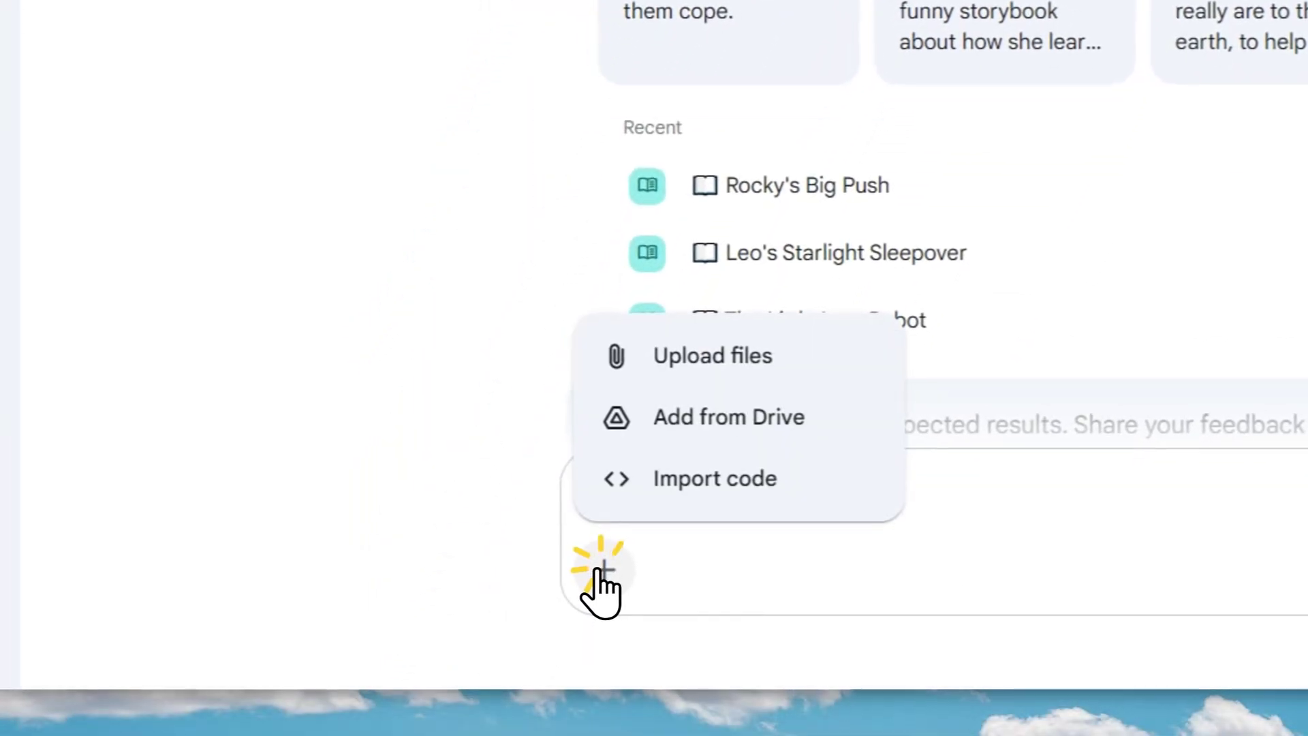
left_click(706, 352)
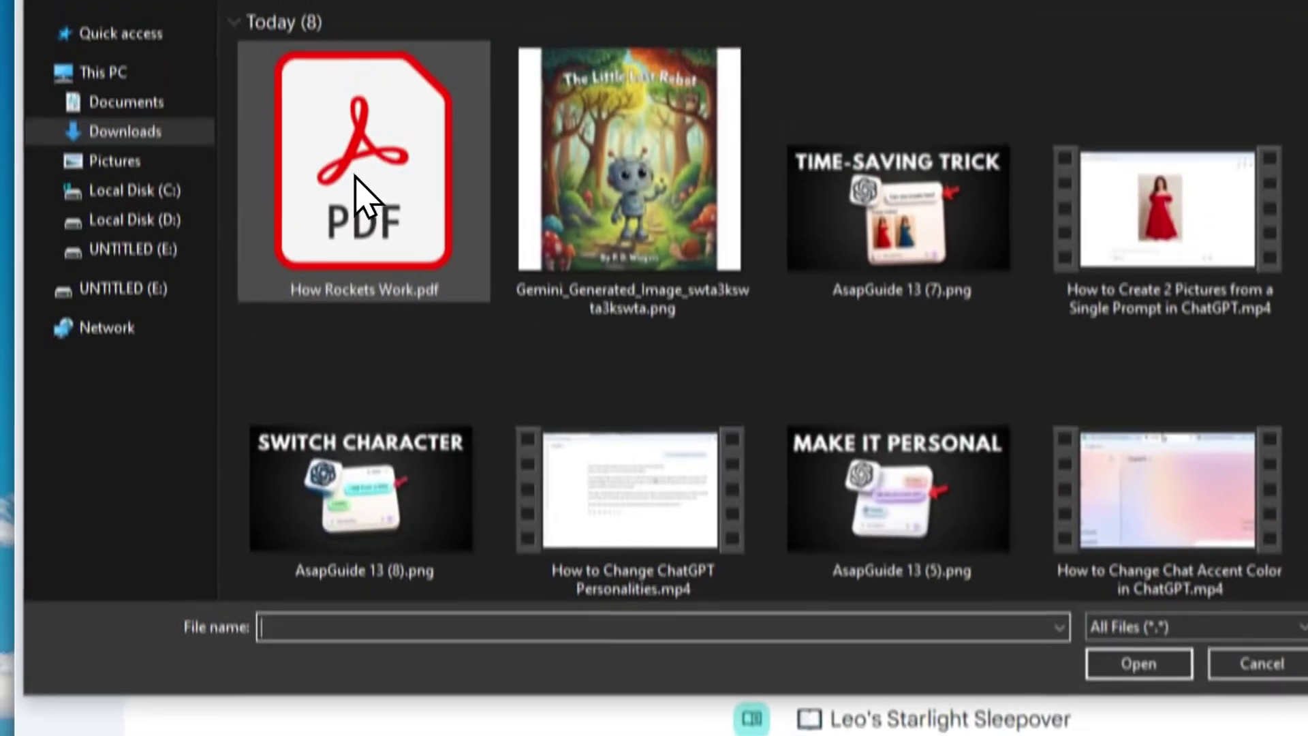
left_click(438, 257)
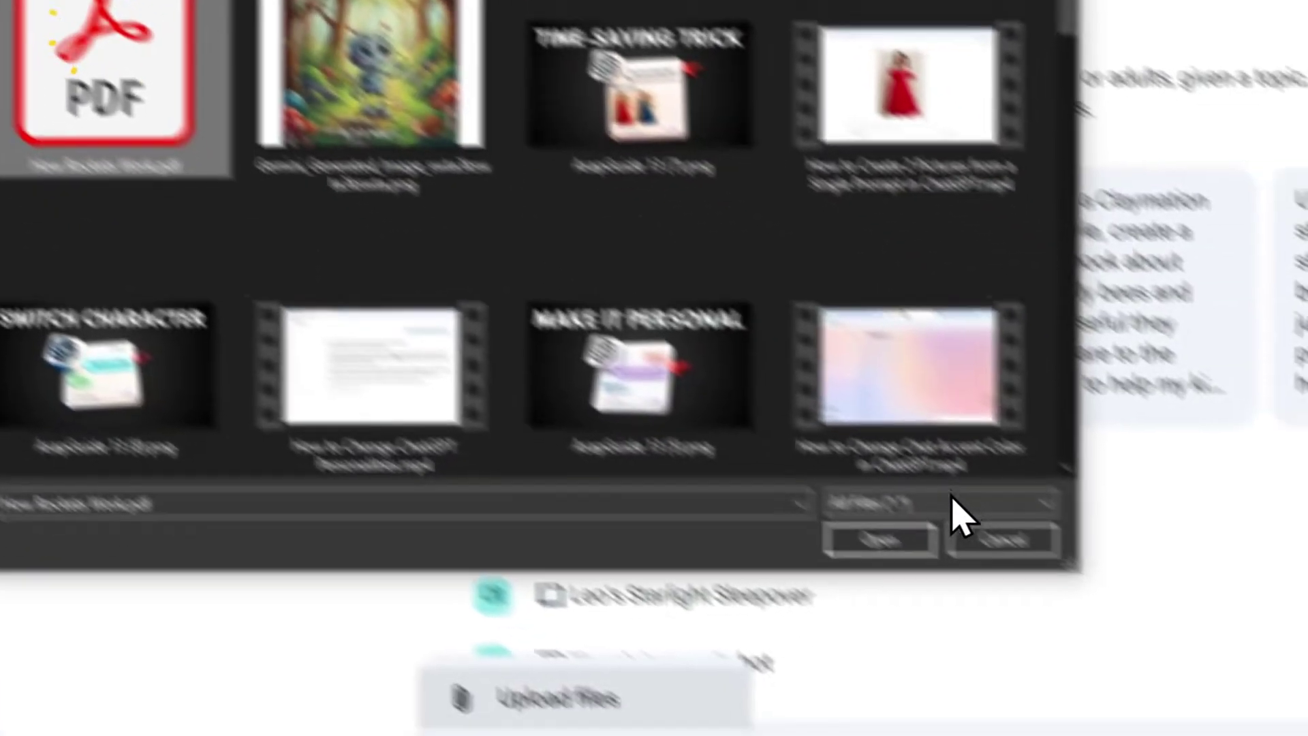
left_click(880, 540)
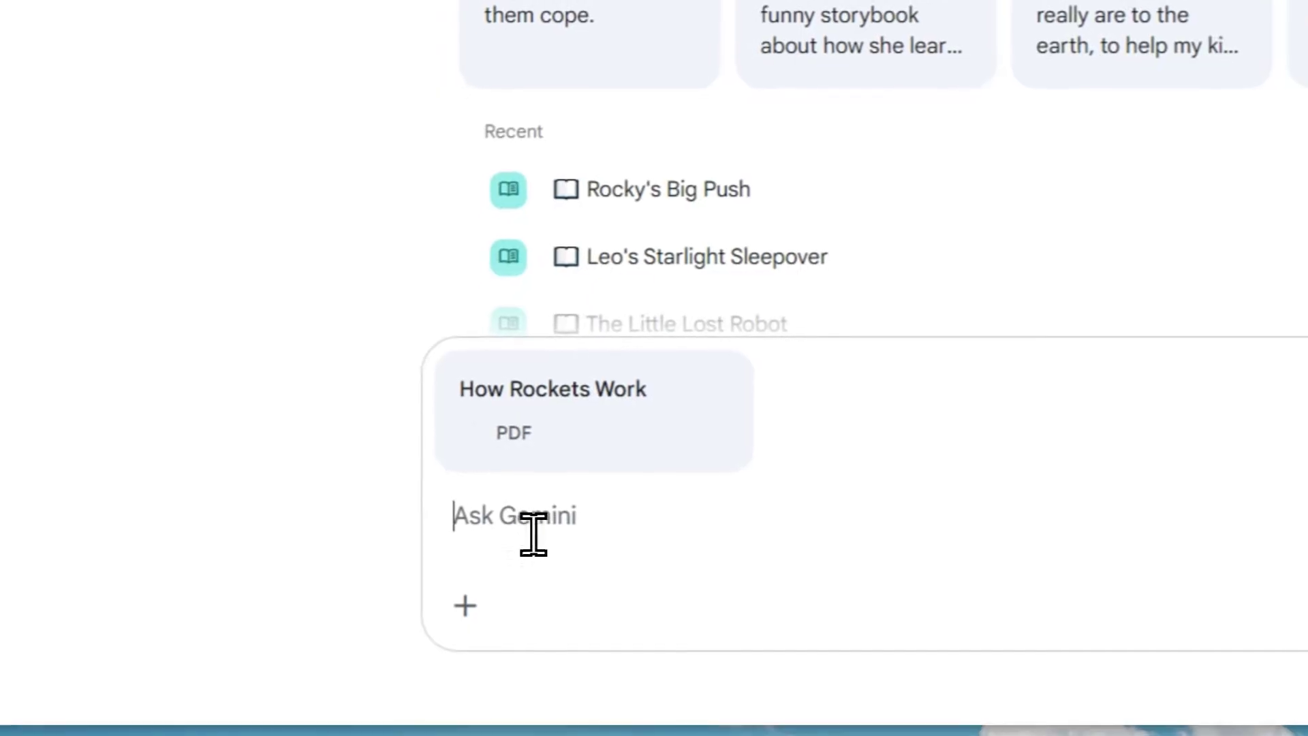
right_click(514, 517)
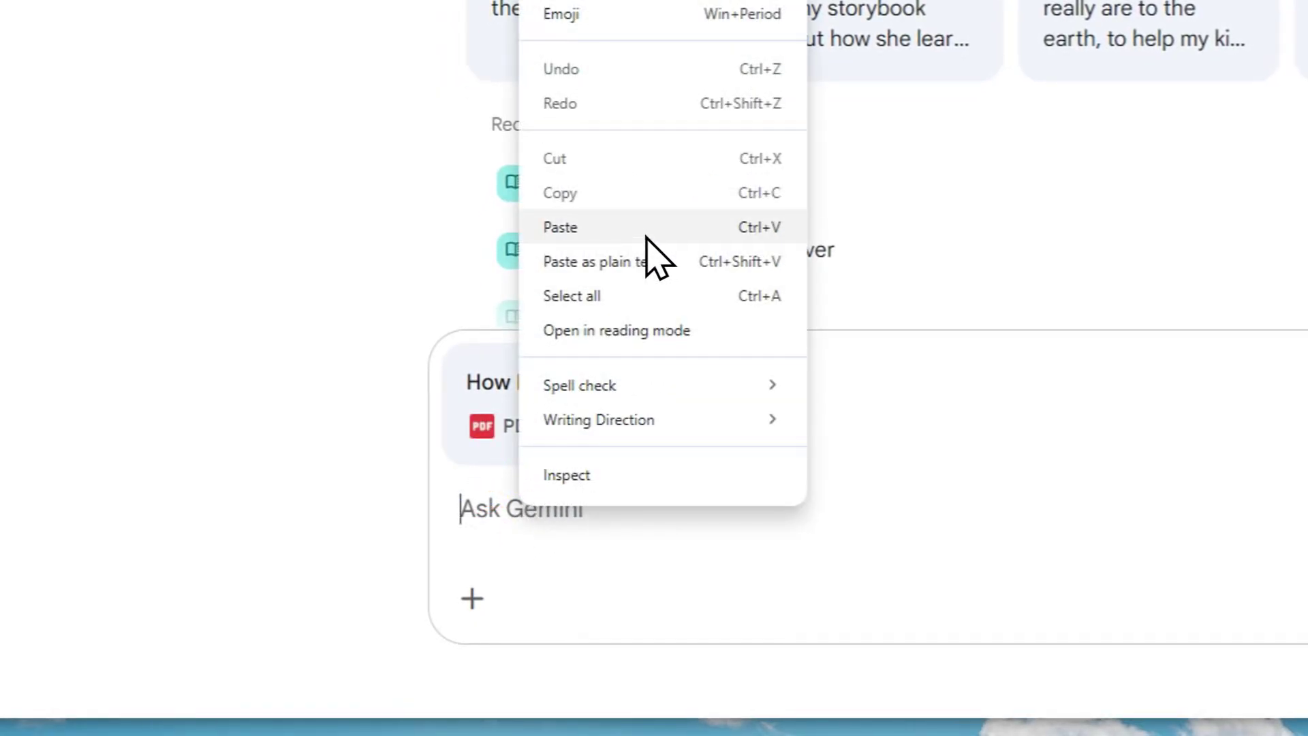
left_click(640, 232)
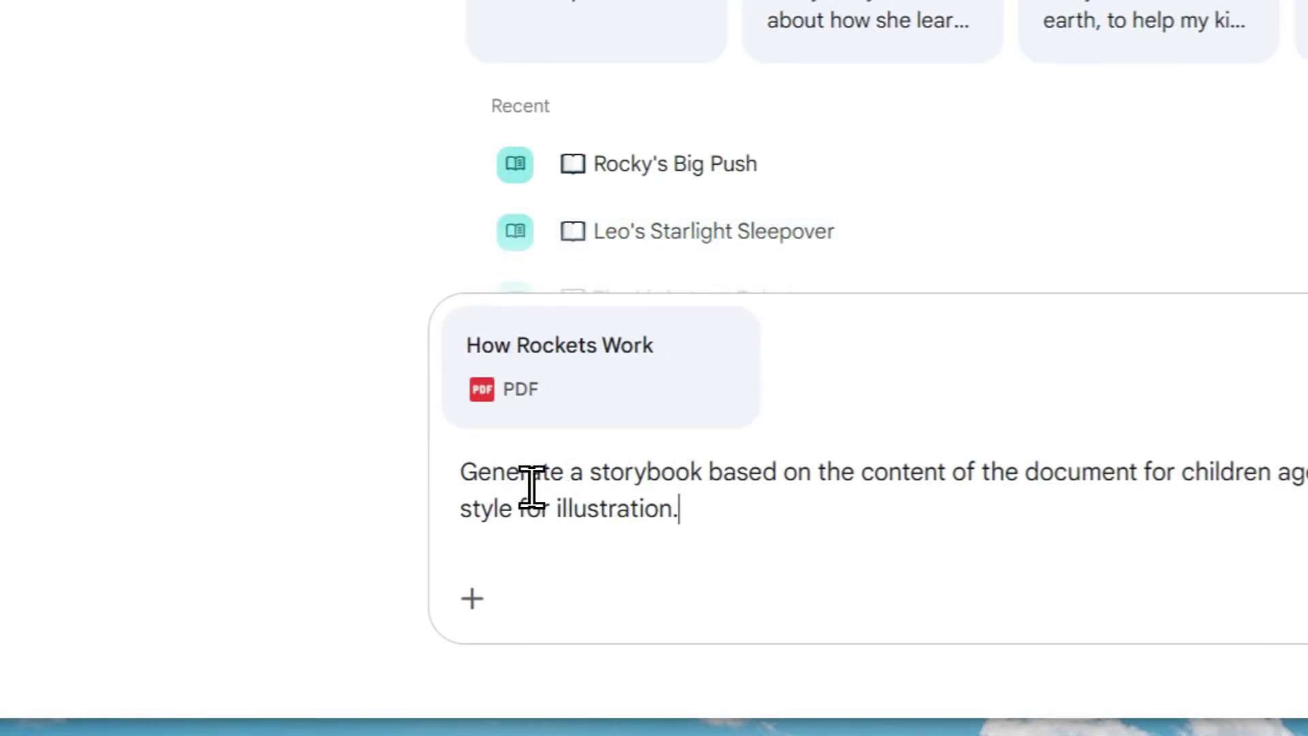
Review the prompt's wording and the 5-7 target age, then submit the storybook request
left_click_drag(460, 482, 962, 500)
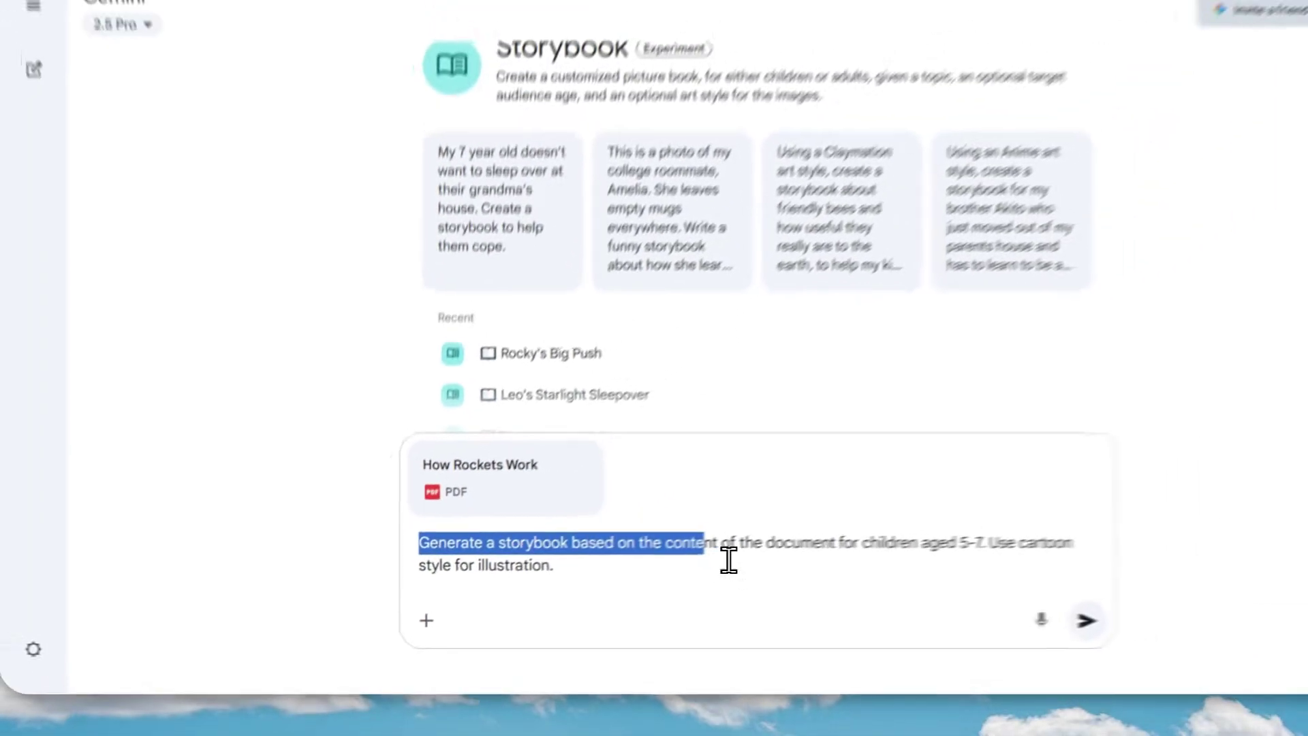
left_click_drag(728, 561, 920, 567)
left_click_drag(817, 583, 580, 597)
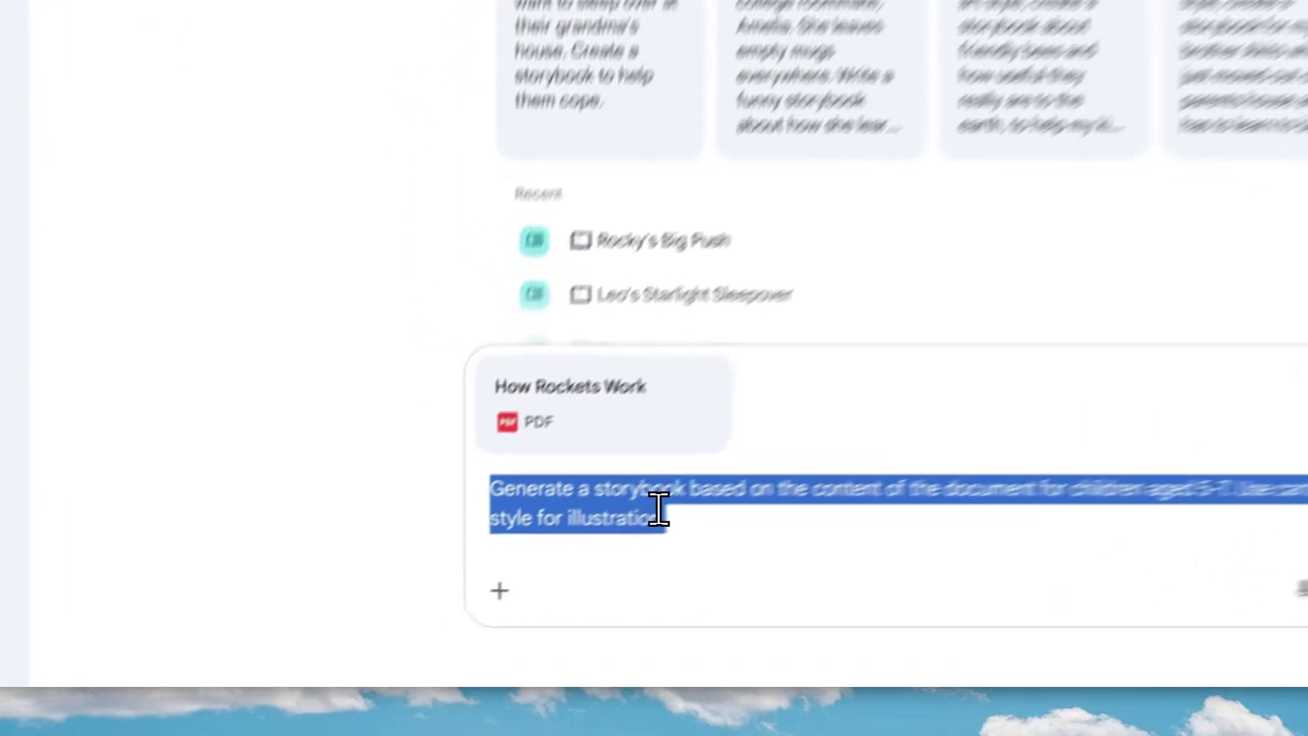
left_click(493, 566)
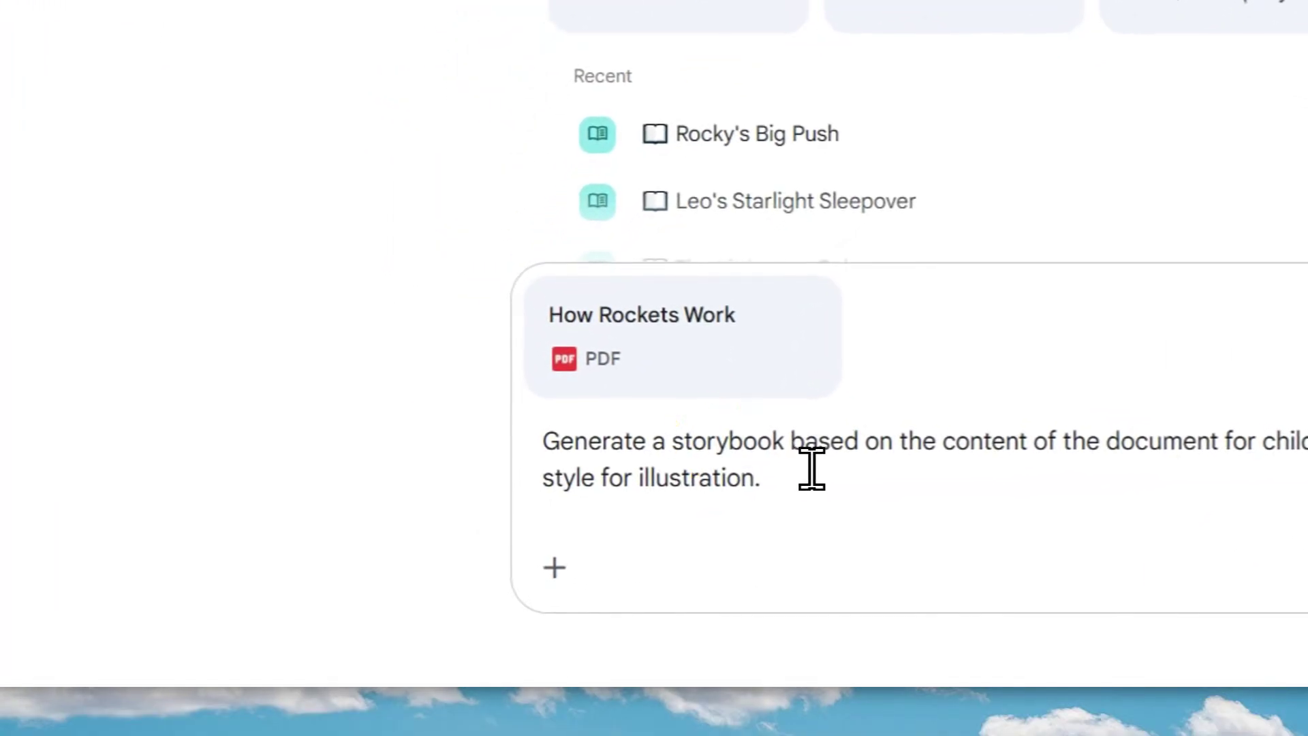
left_click_drag(785, 441, 526, 453)
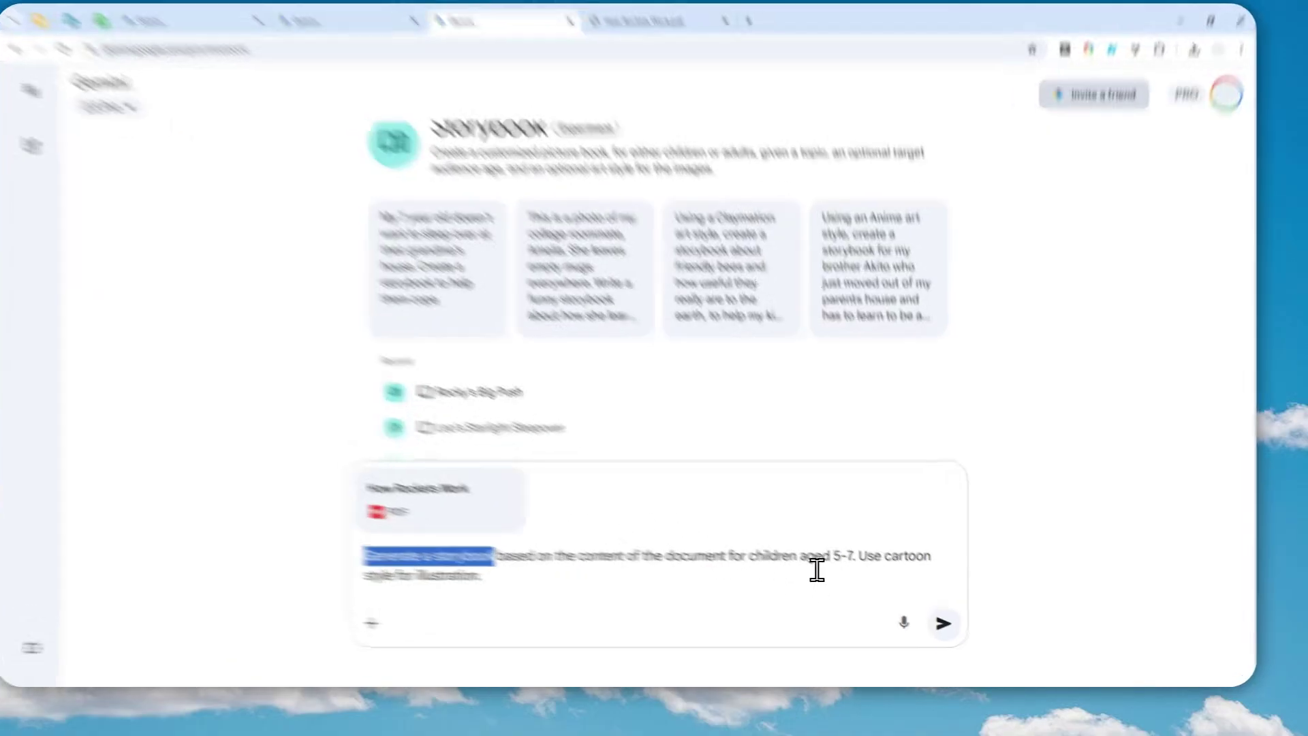
left_click_drag(814, 565, 889, 567)
left_click_drag(728, 448, 678, 417)
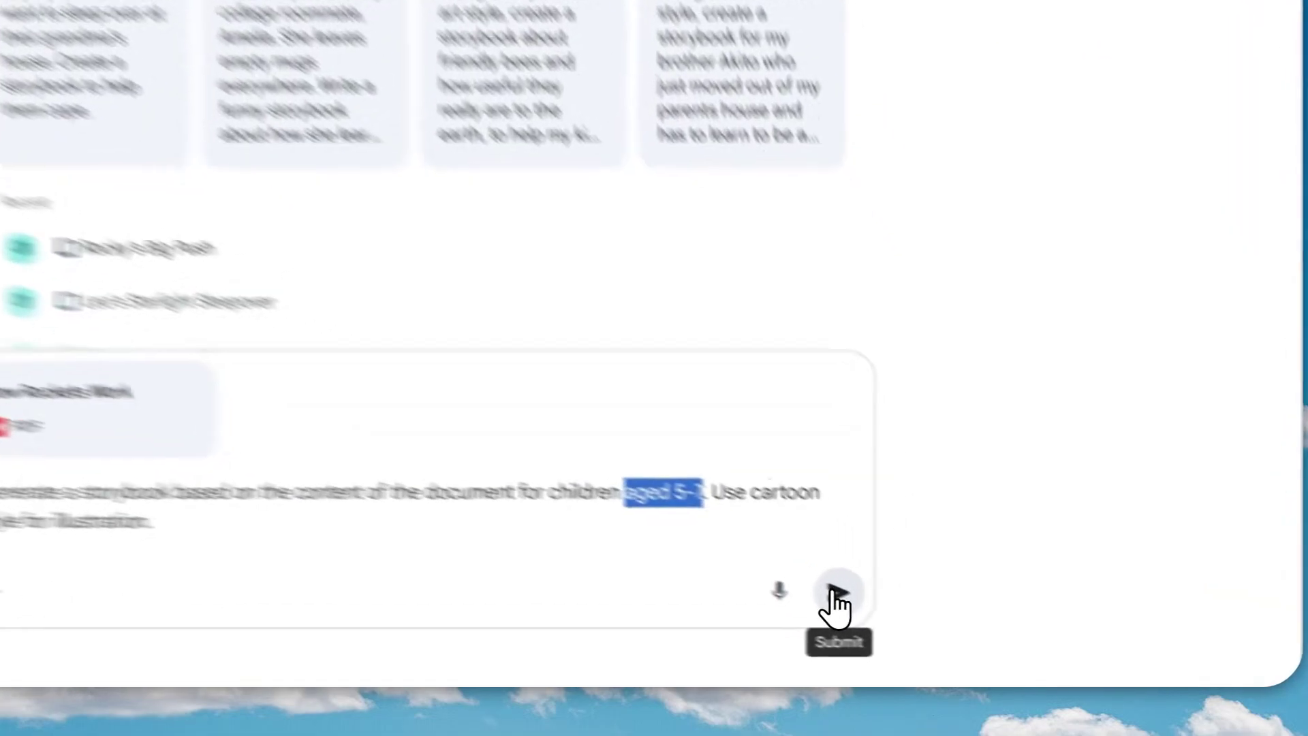
left_click(950, 627)
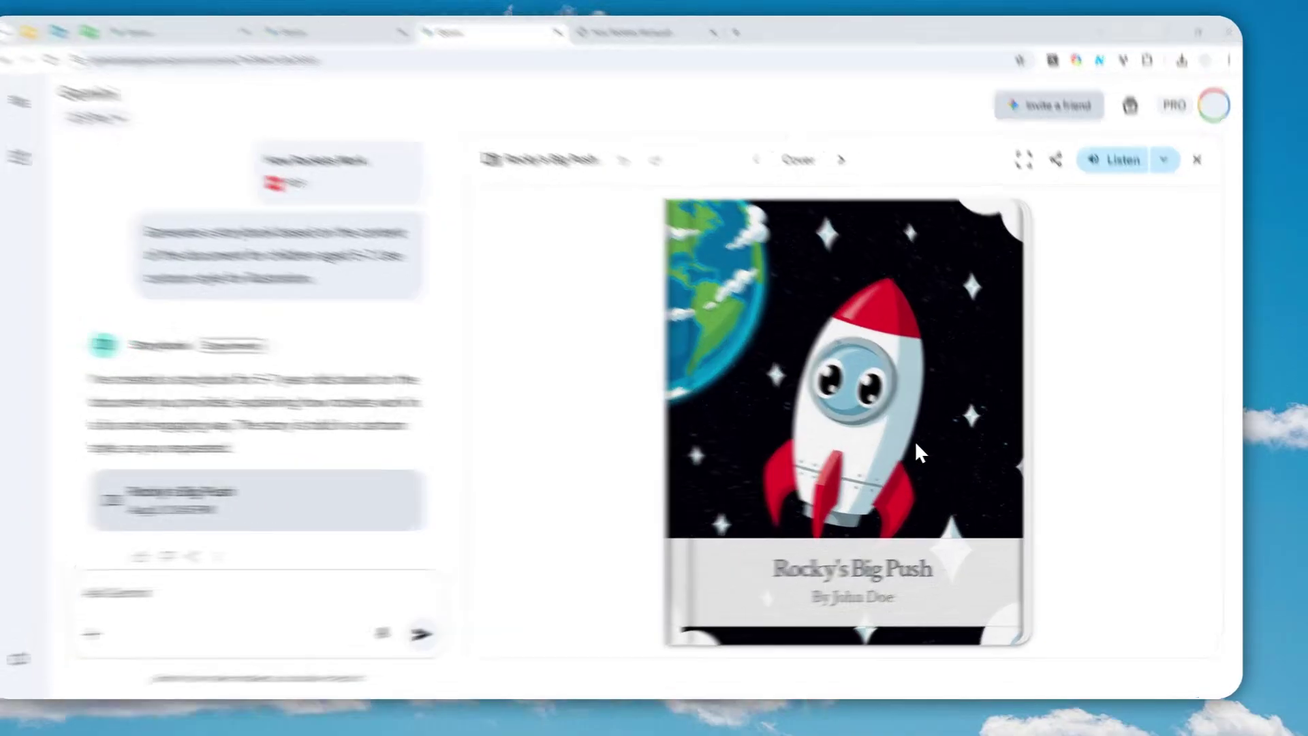
Open the Rocky's Big Push cover to page 1 of 10
left_click(949, 435)
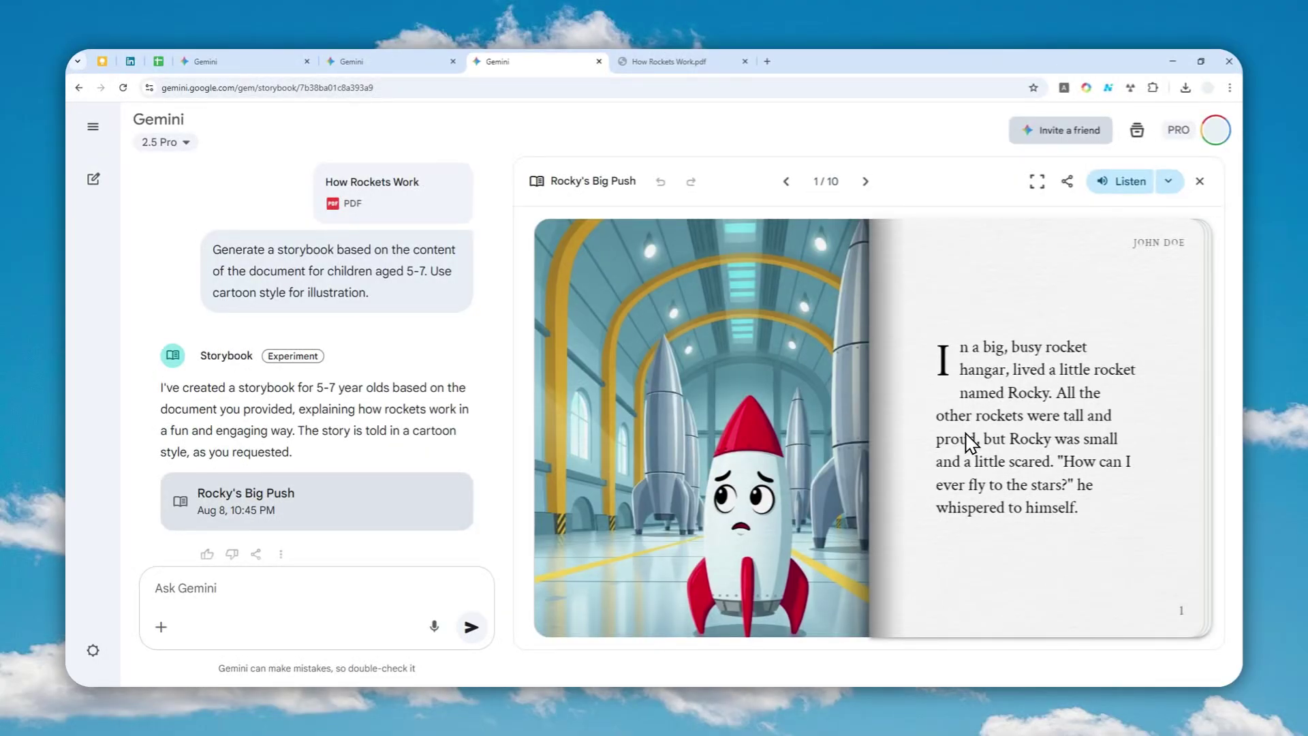
Page through Rocky's Big Push from page 1 to page 8 of 10
left_click(970, 443)
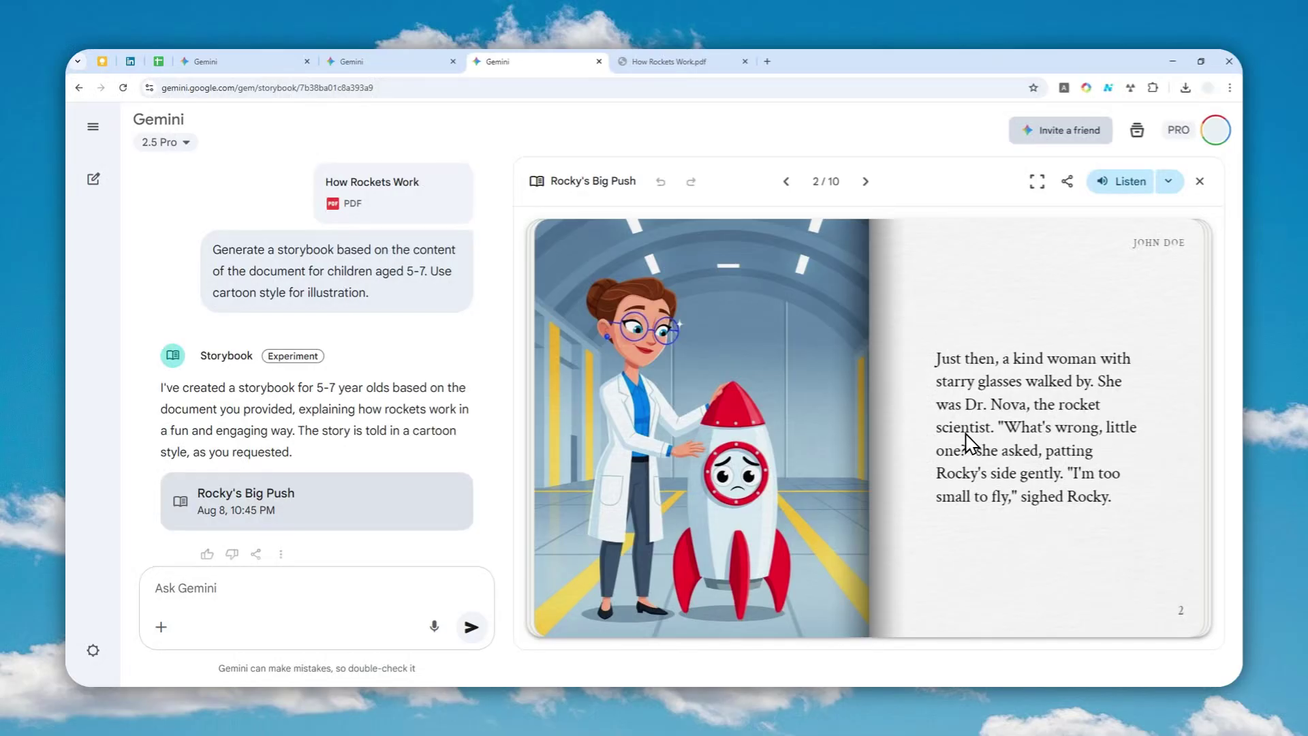
left_click(964, 433)
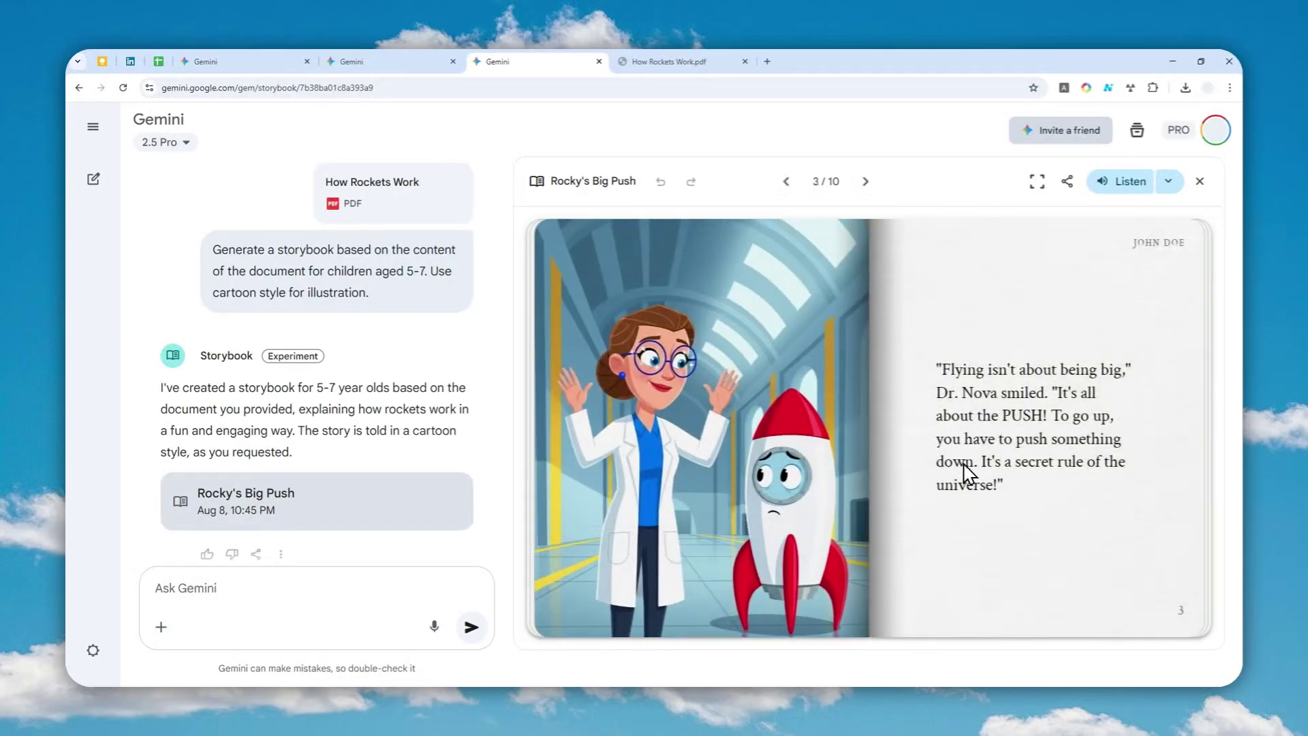
left_click(983, 474)
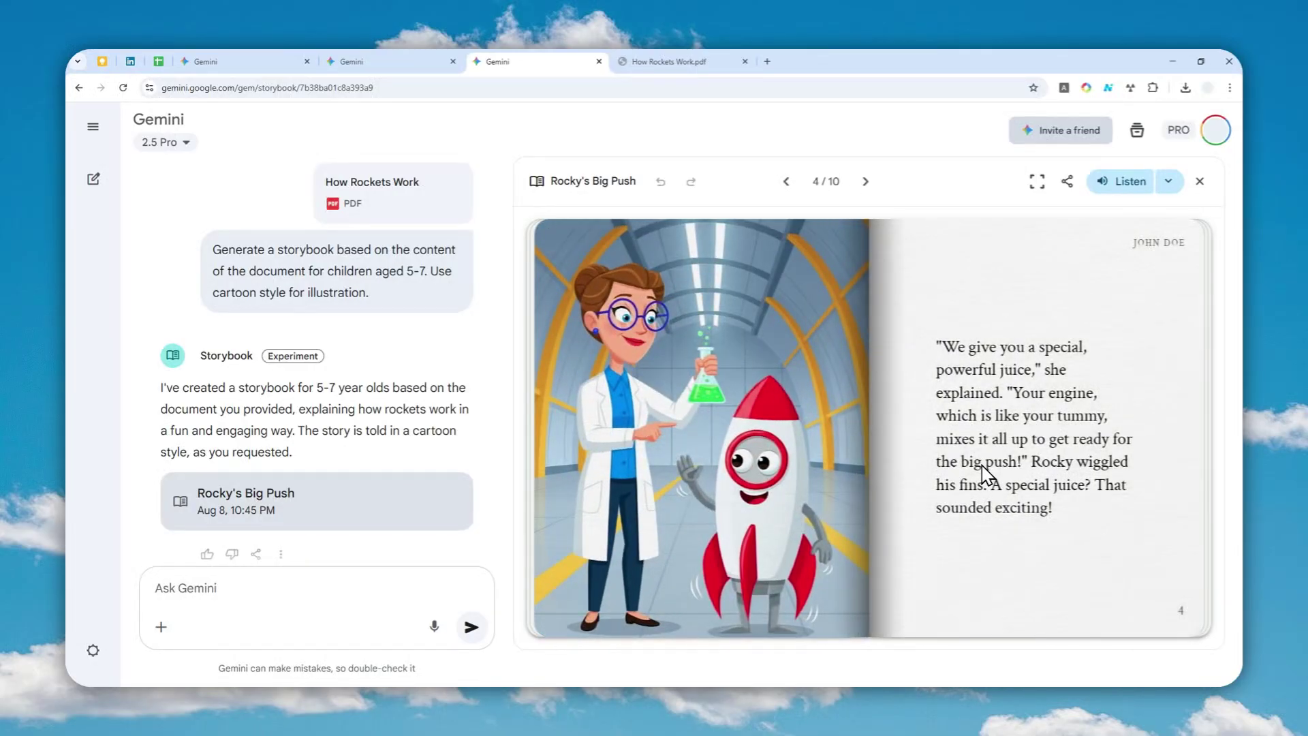
left_click(983, 474)
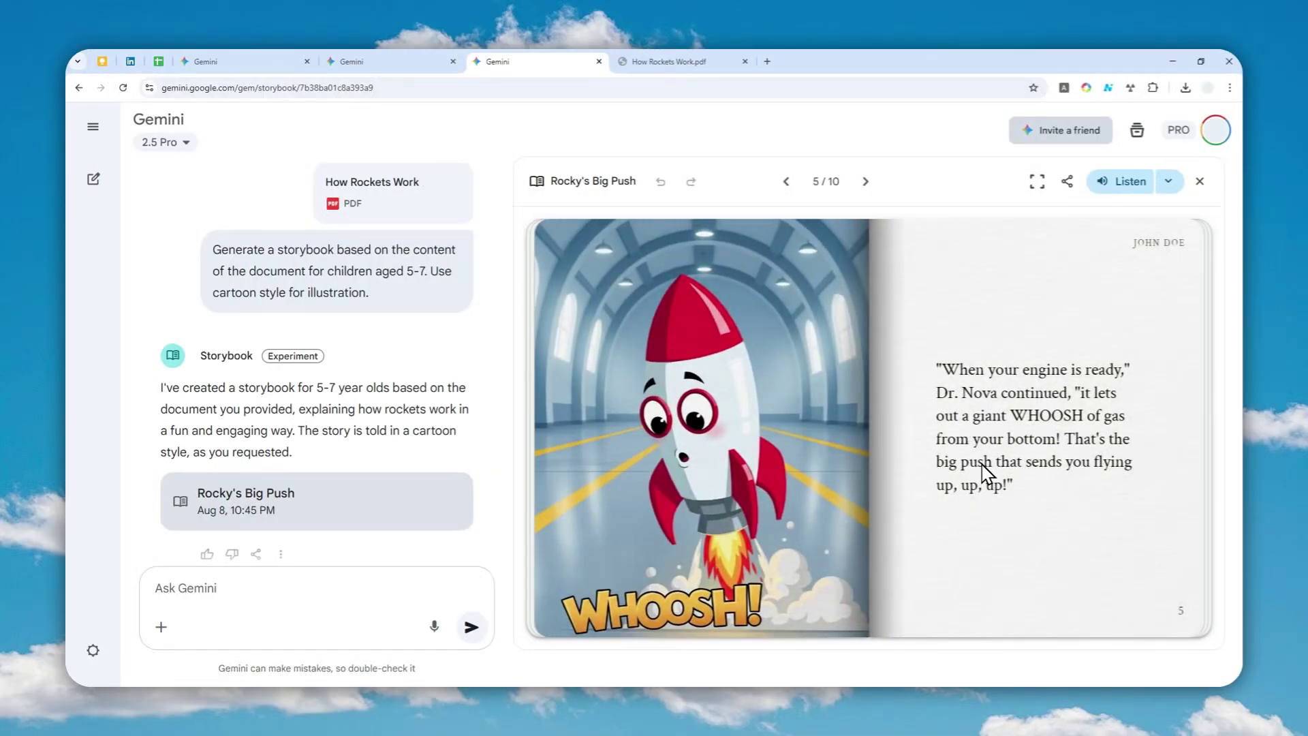
left_click(983, 473)
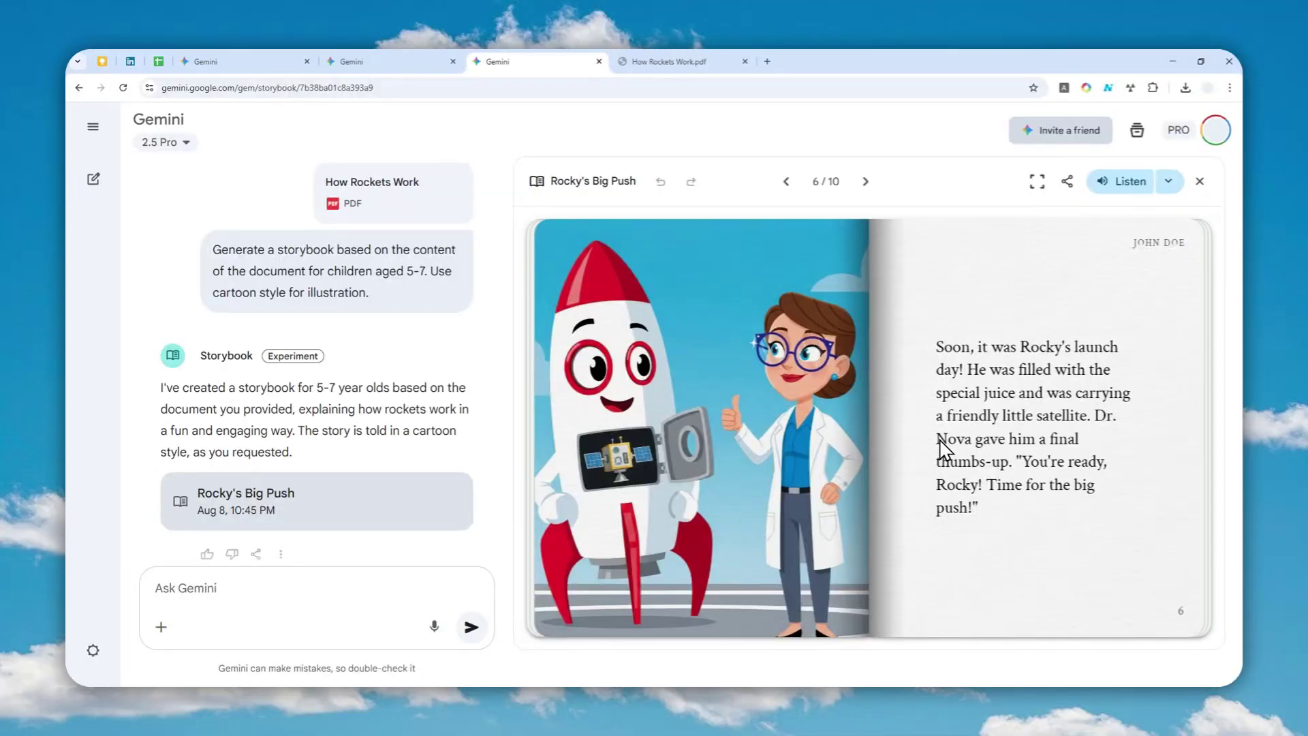
left_click(941, 441)
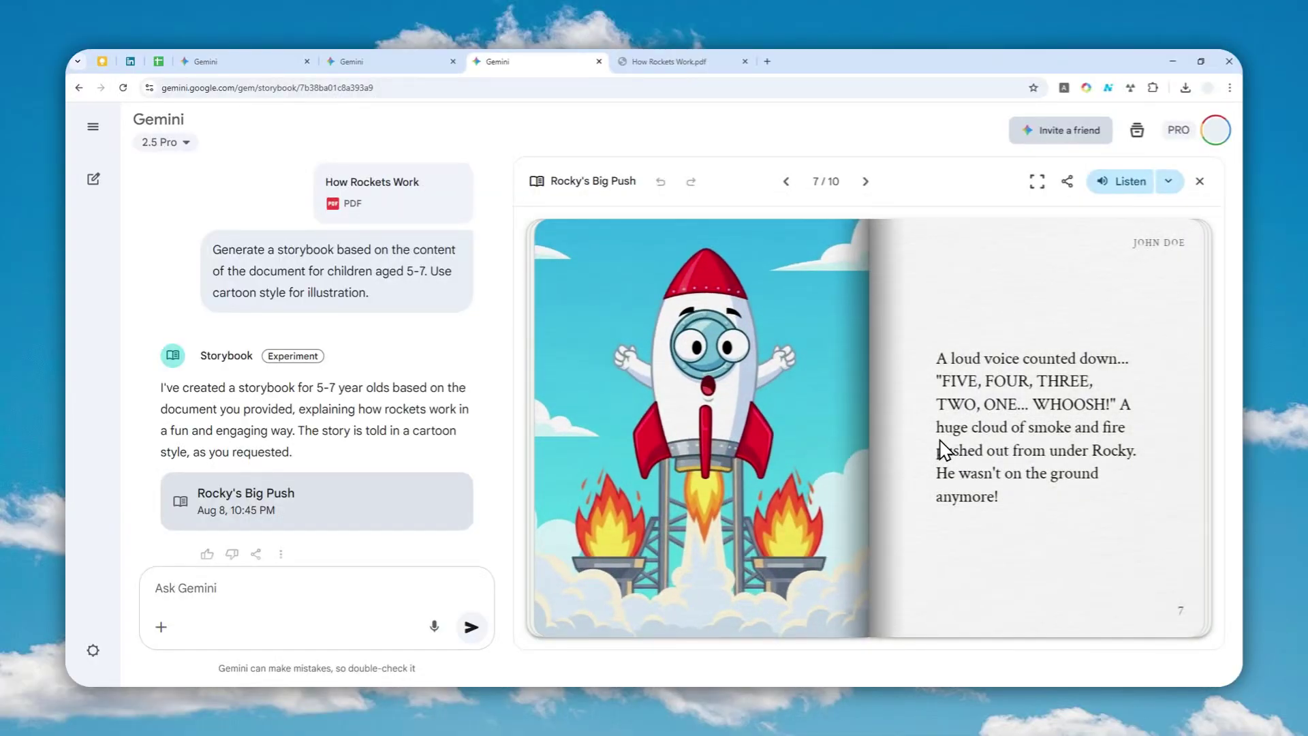
left_click(913, 417)
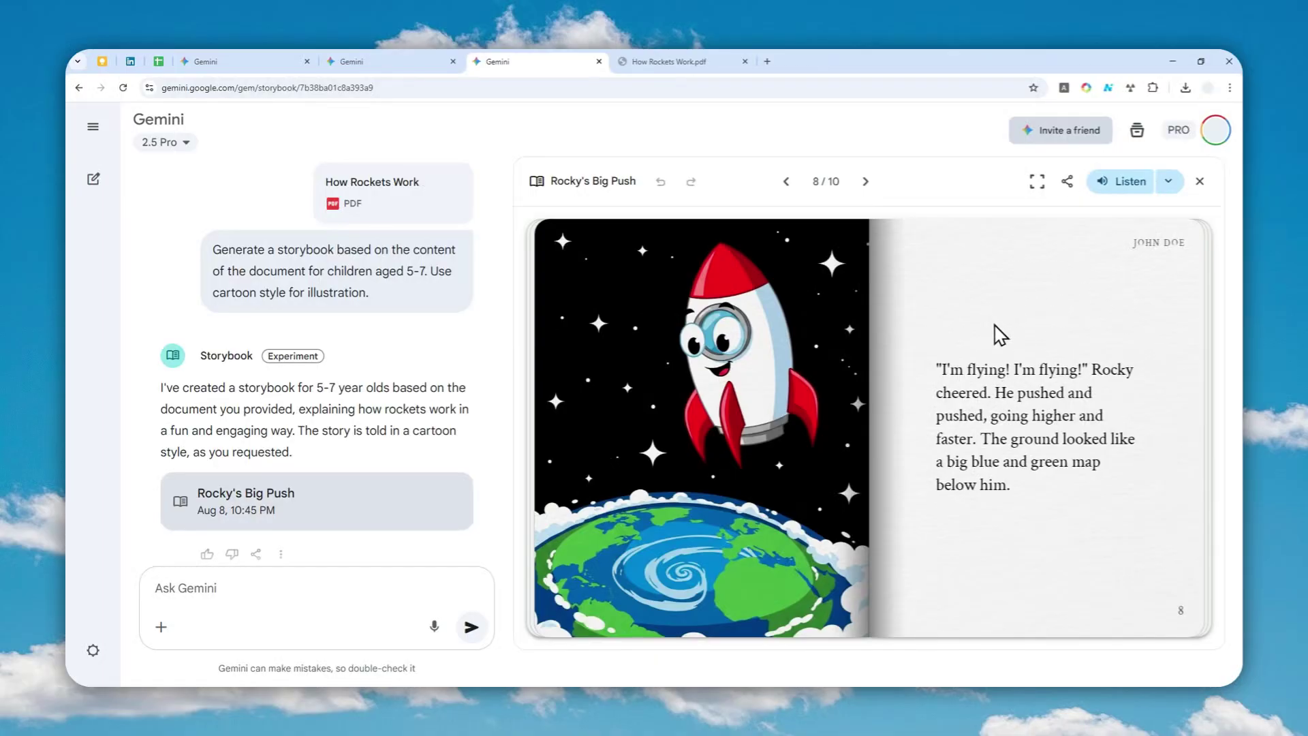
key("Left")
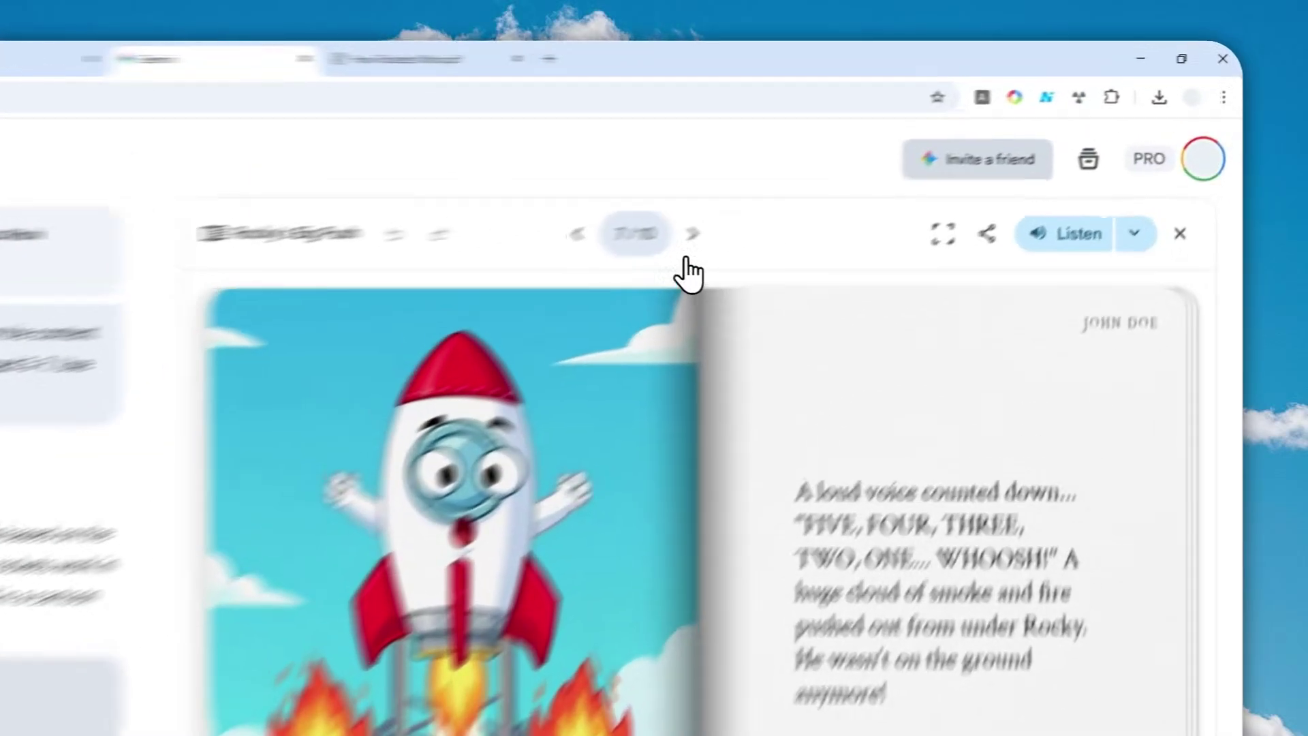
Jump to the cover, play the narration after retrying, and pause it at page 3
left_click(830, 191)
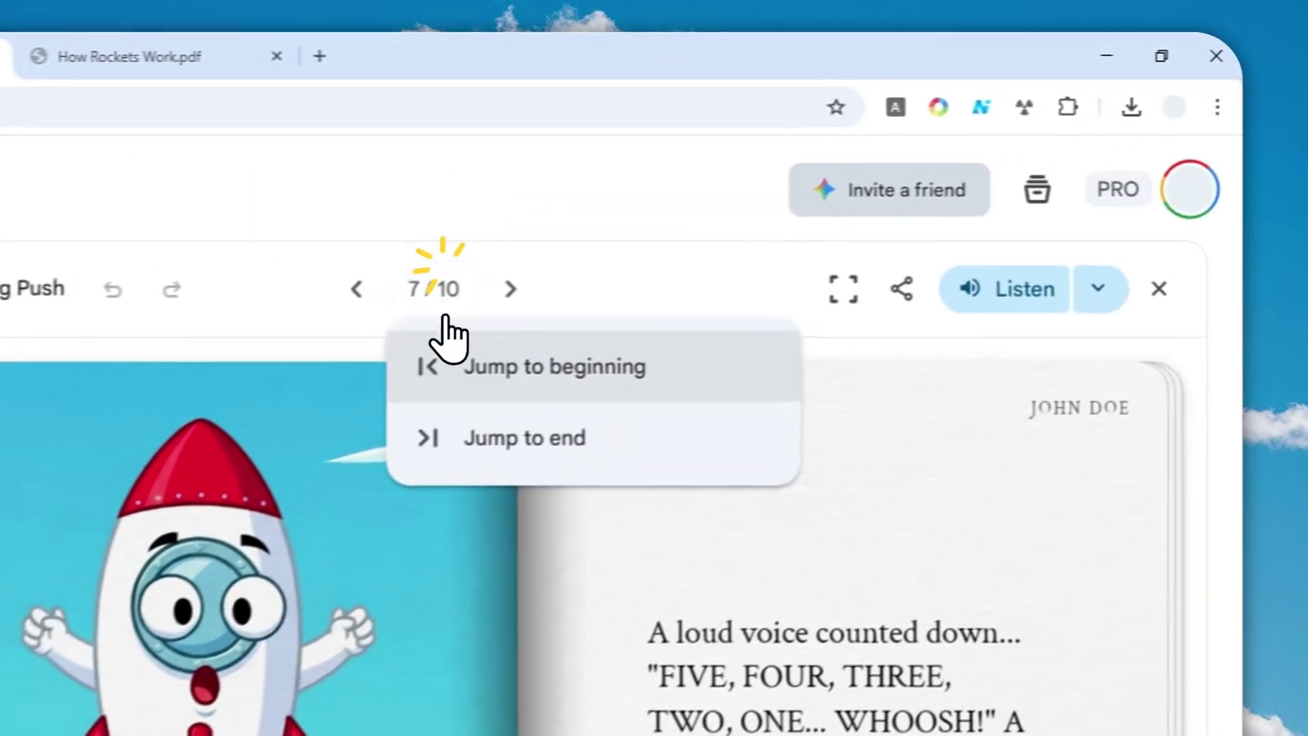
left_click(562, 378)
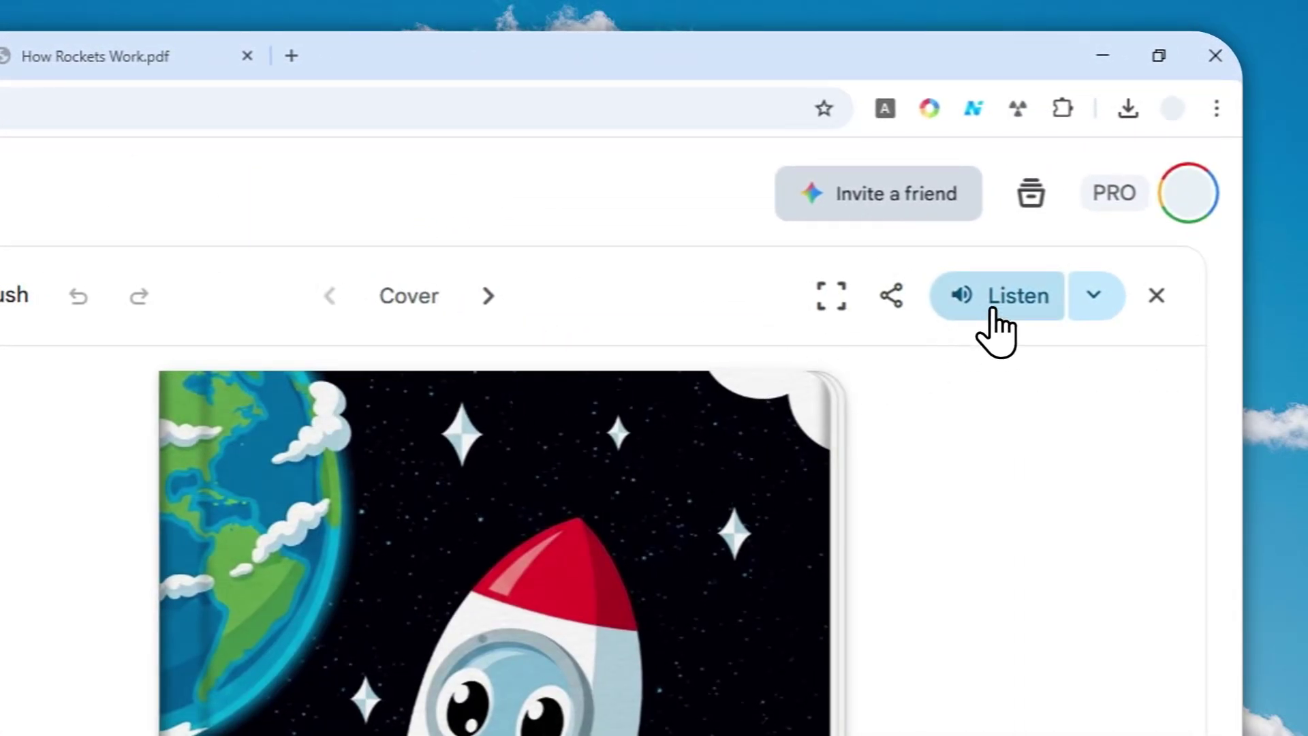
left_click(995, 331)
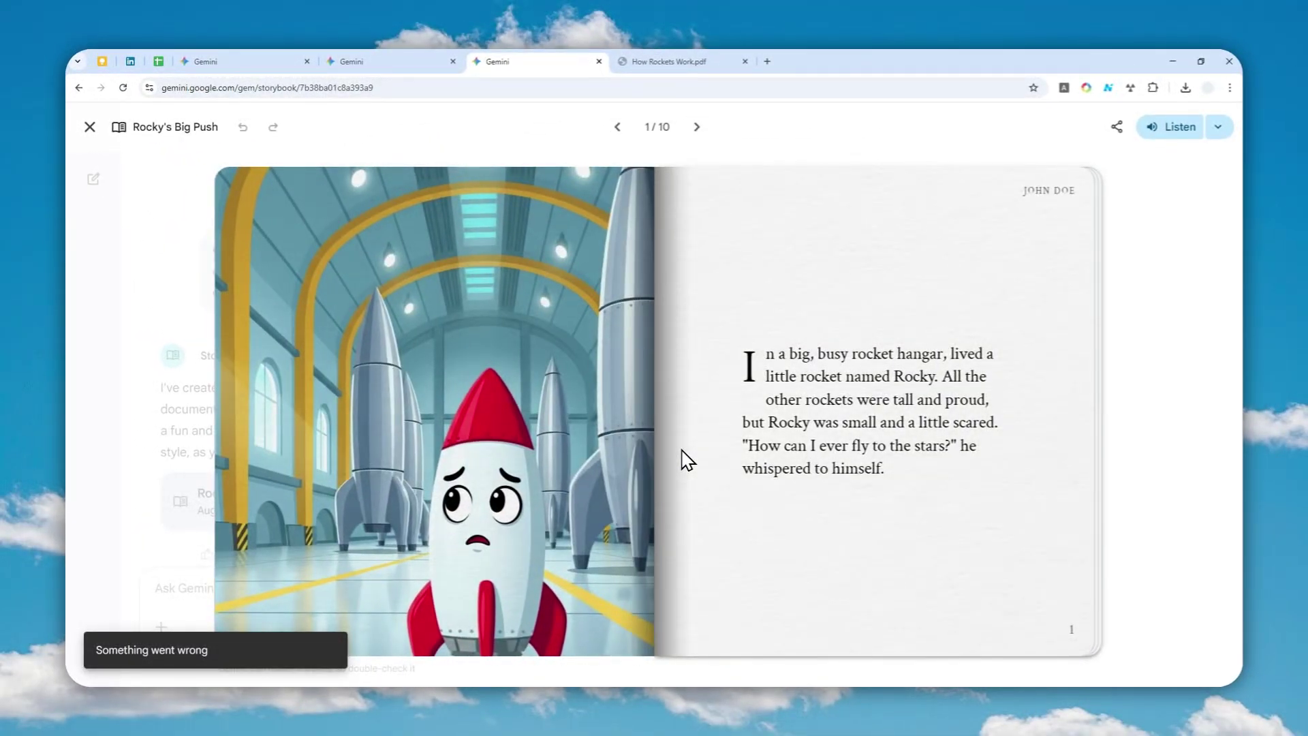
left_click(90, 126)
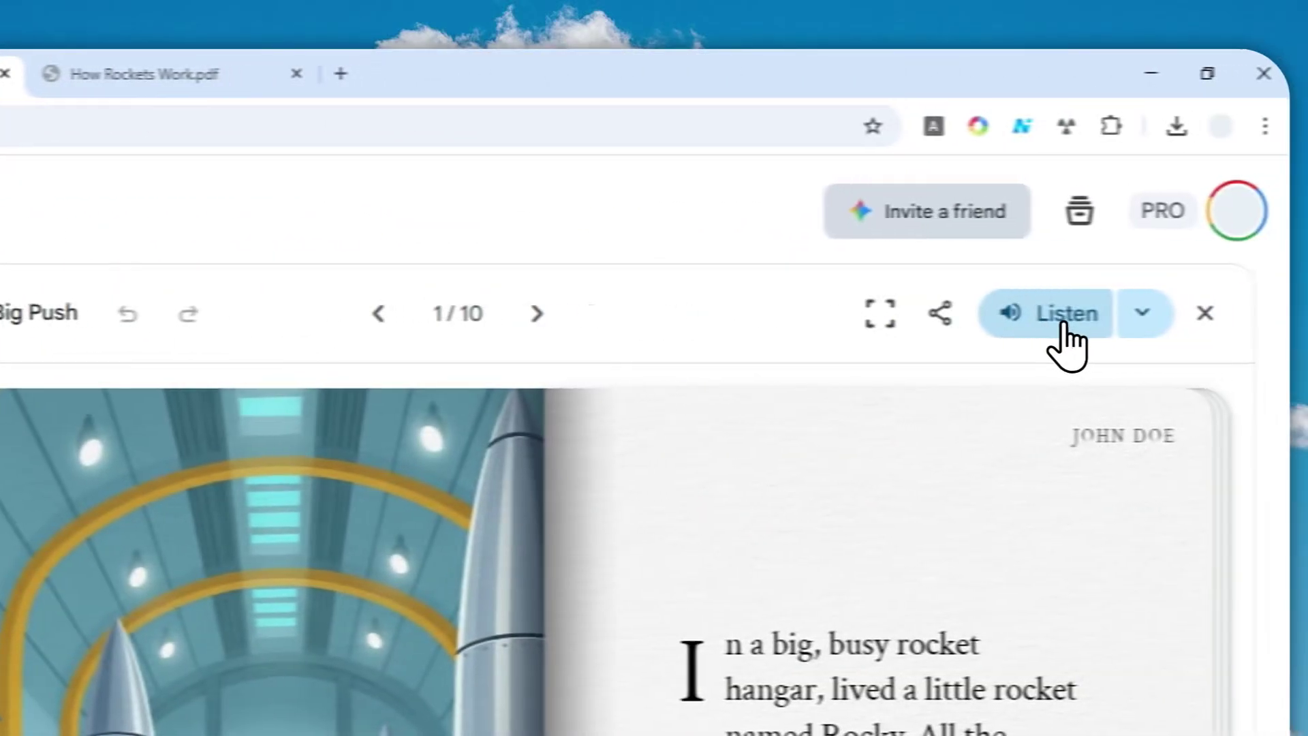
left_click(1065, 345)
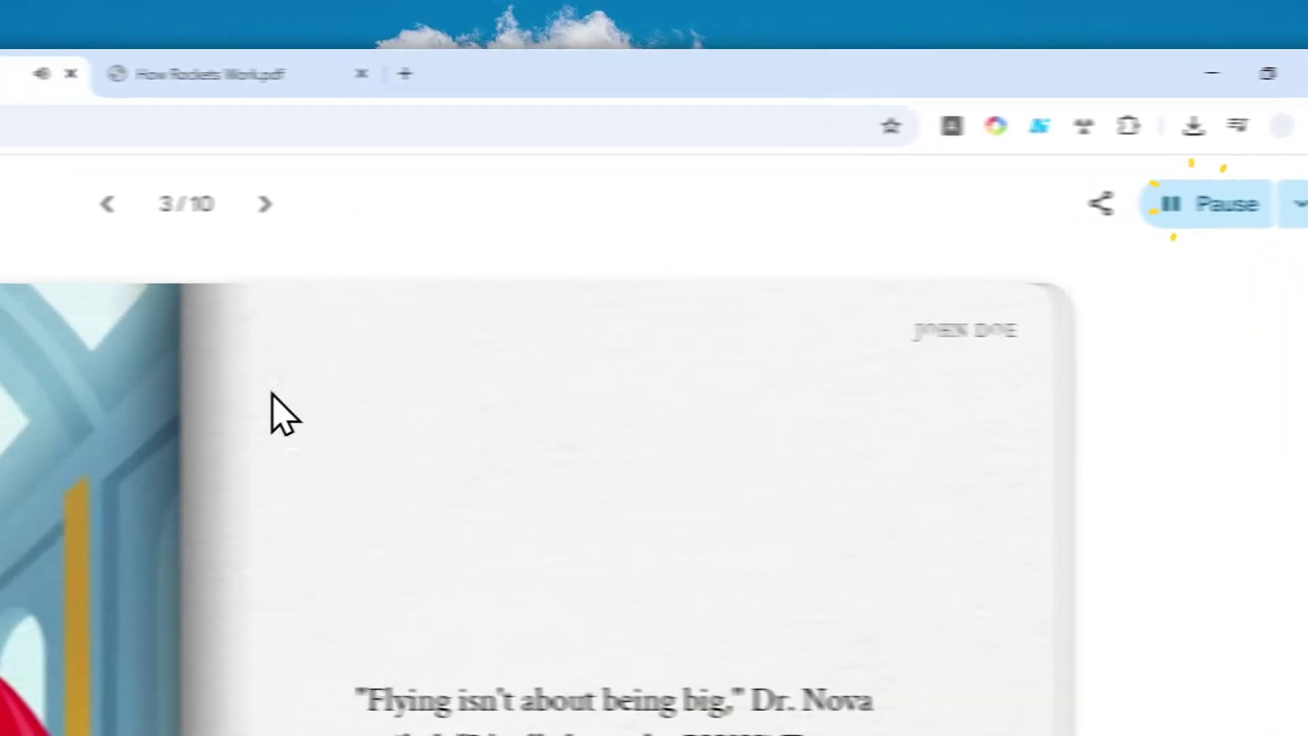
left_click(1165, 211)
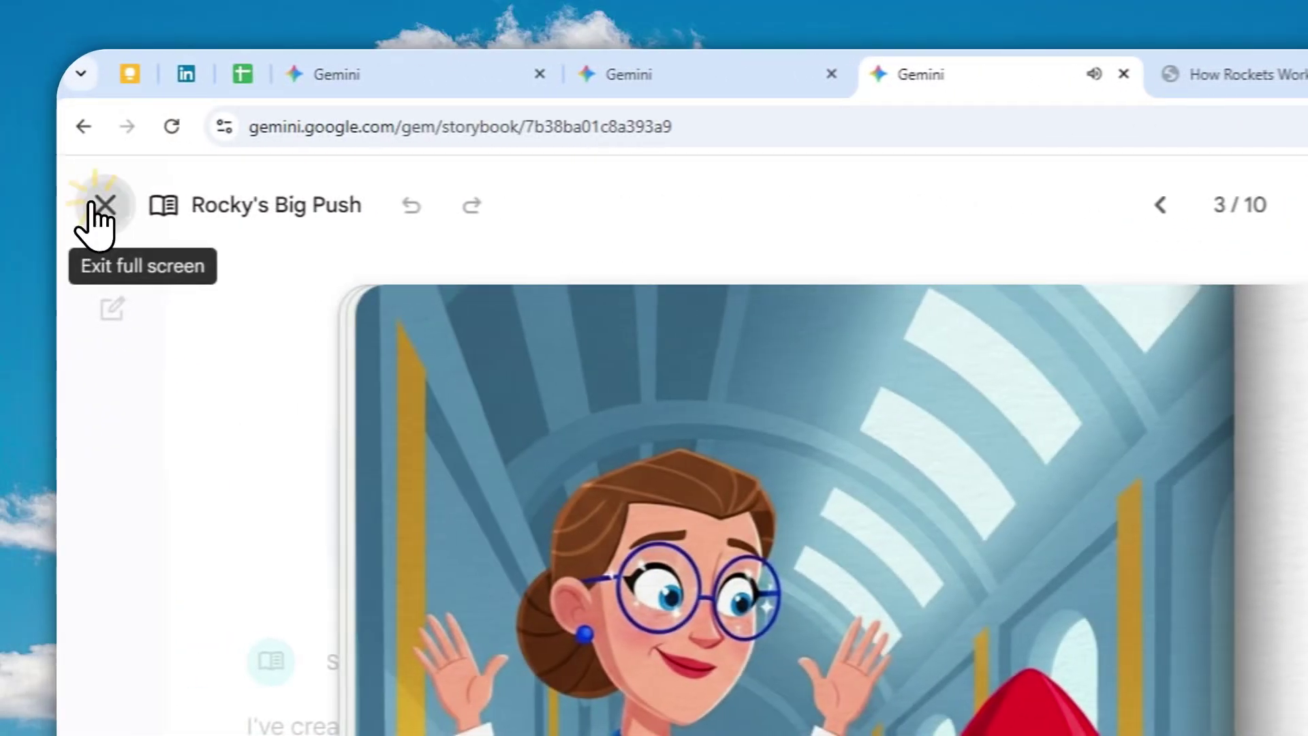
left_click(95, 218)
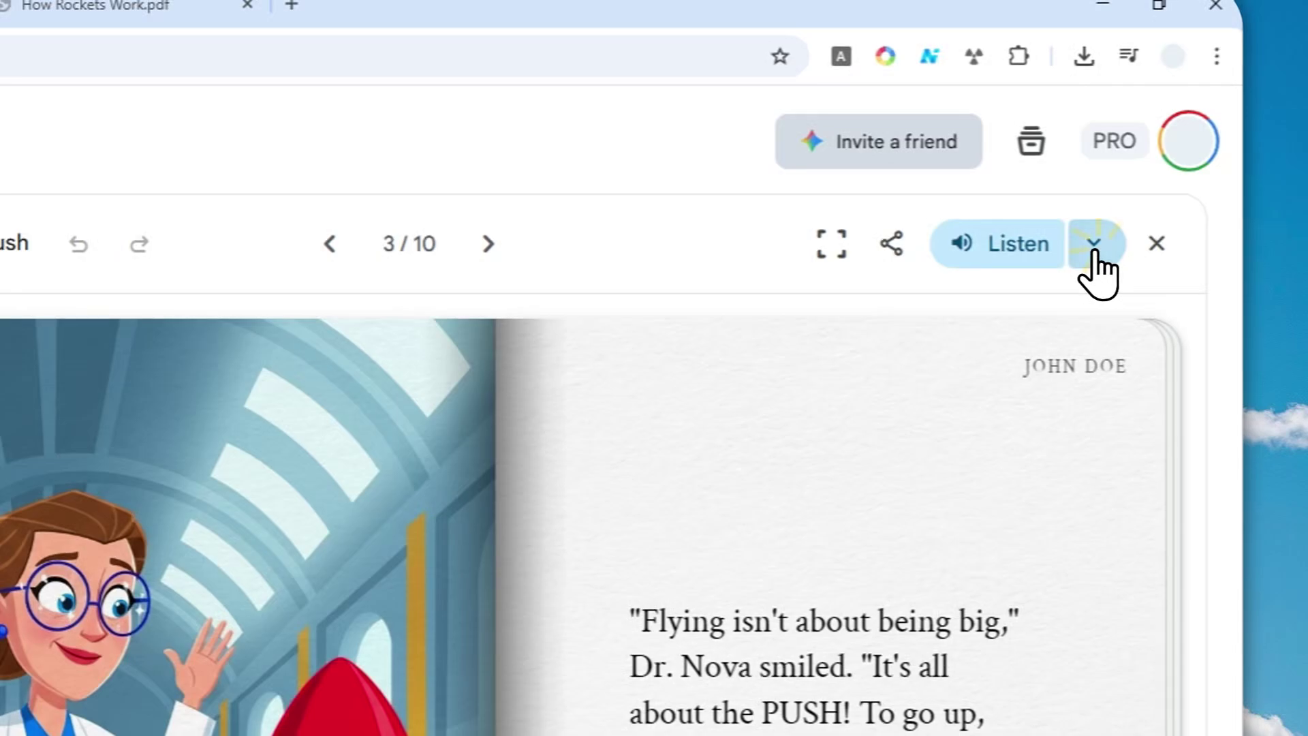
Check the narration voice options, then show Leo's Starlight Sleepover at page 10
left_click(1214, 176)
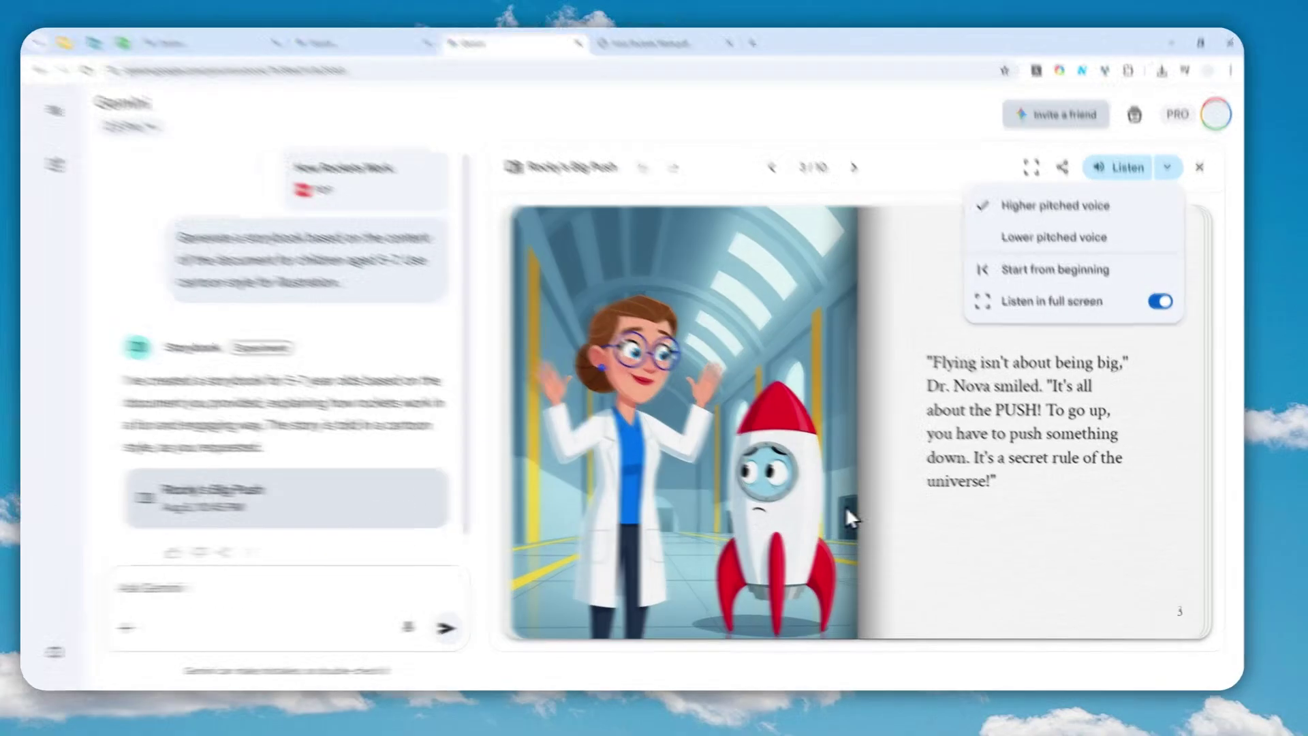
left_click(1049, 448)
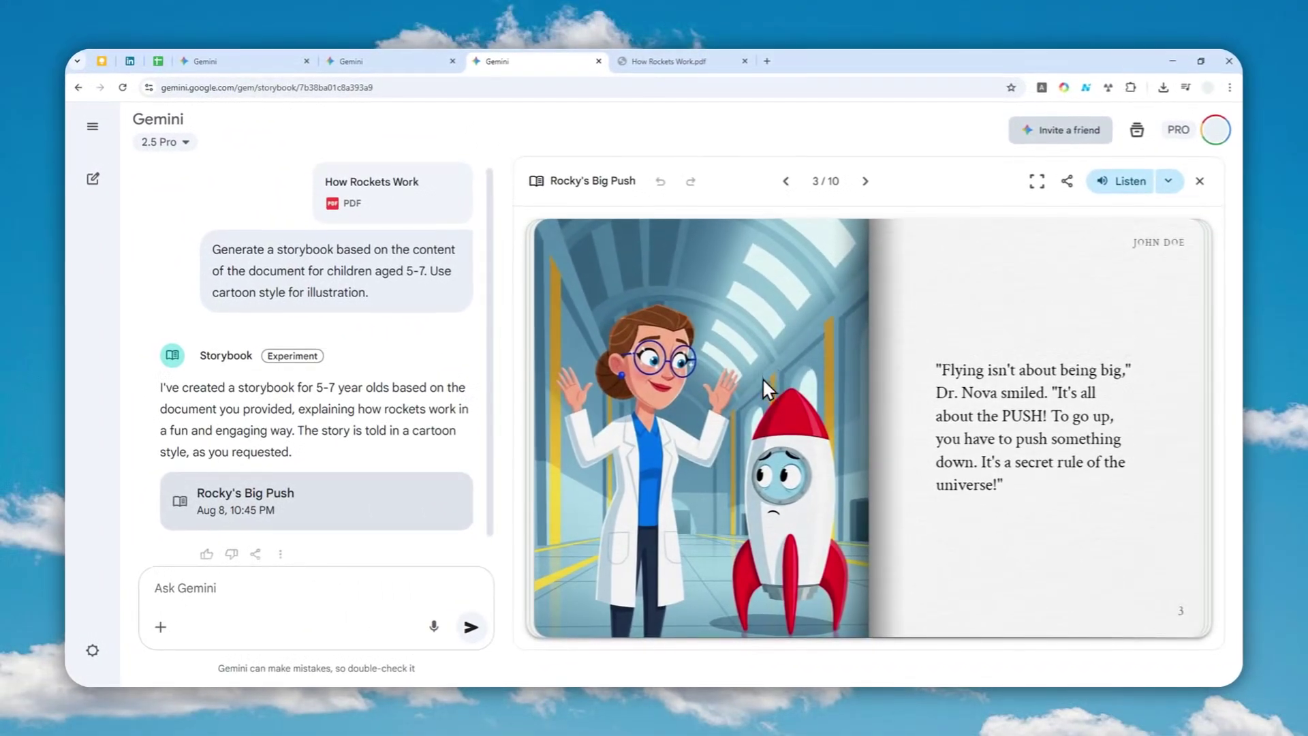
left_click(183, 589)
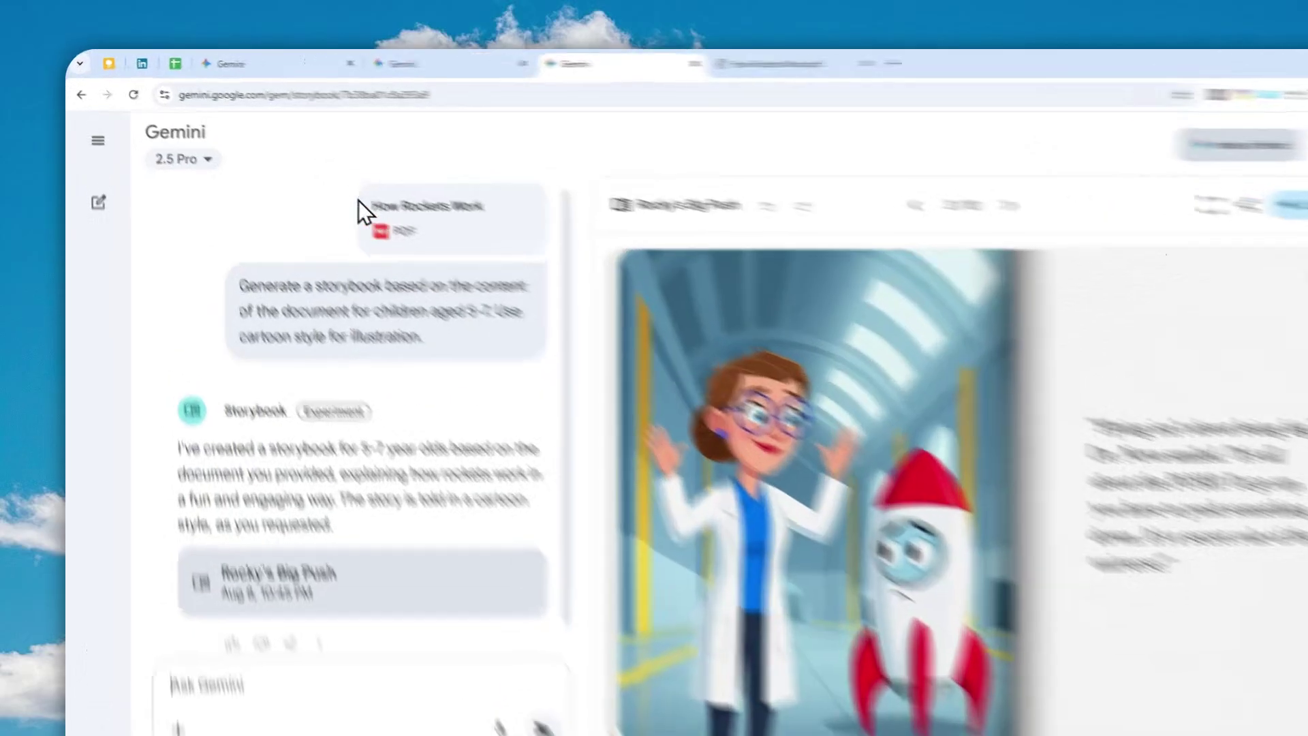
left_click(204, 61)
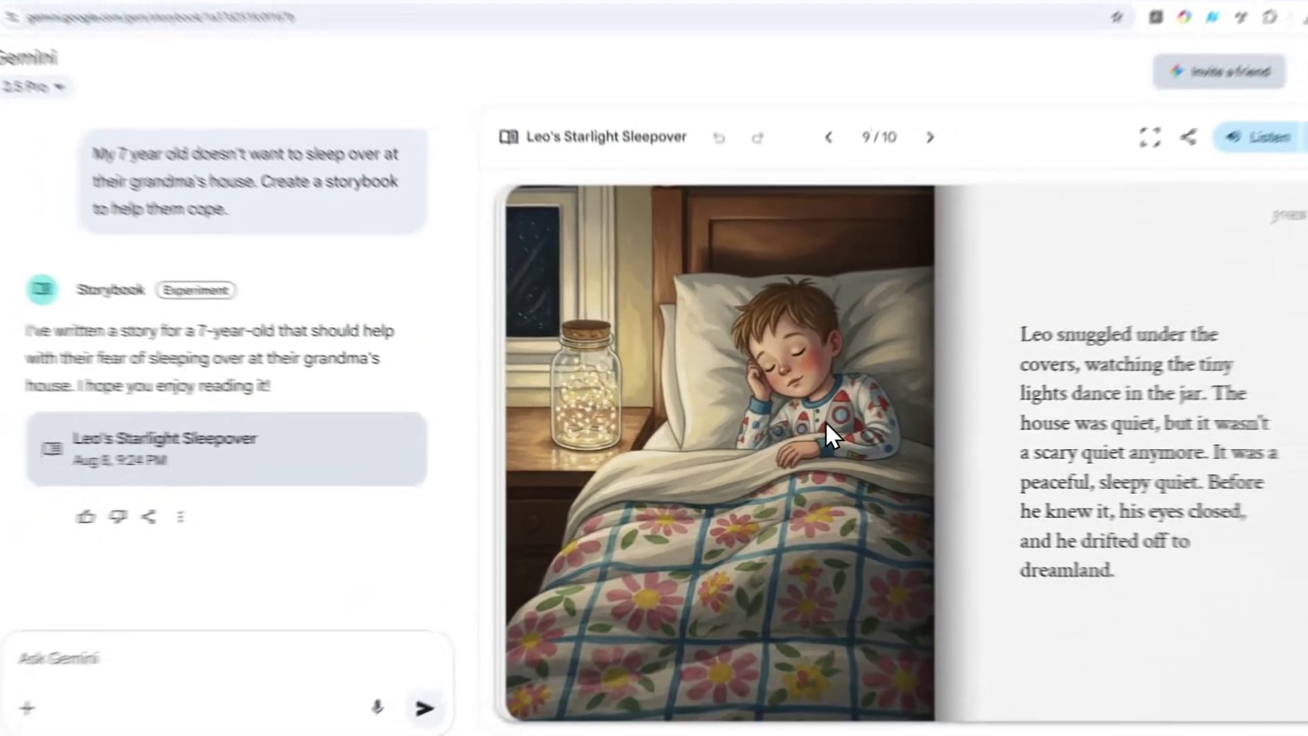
left_click(796, 406)
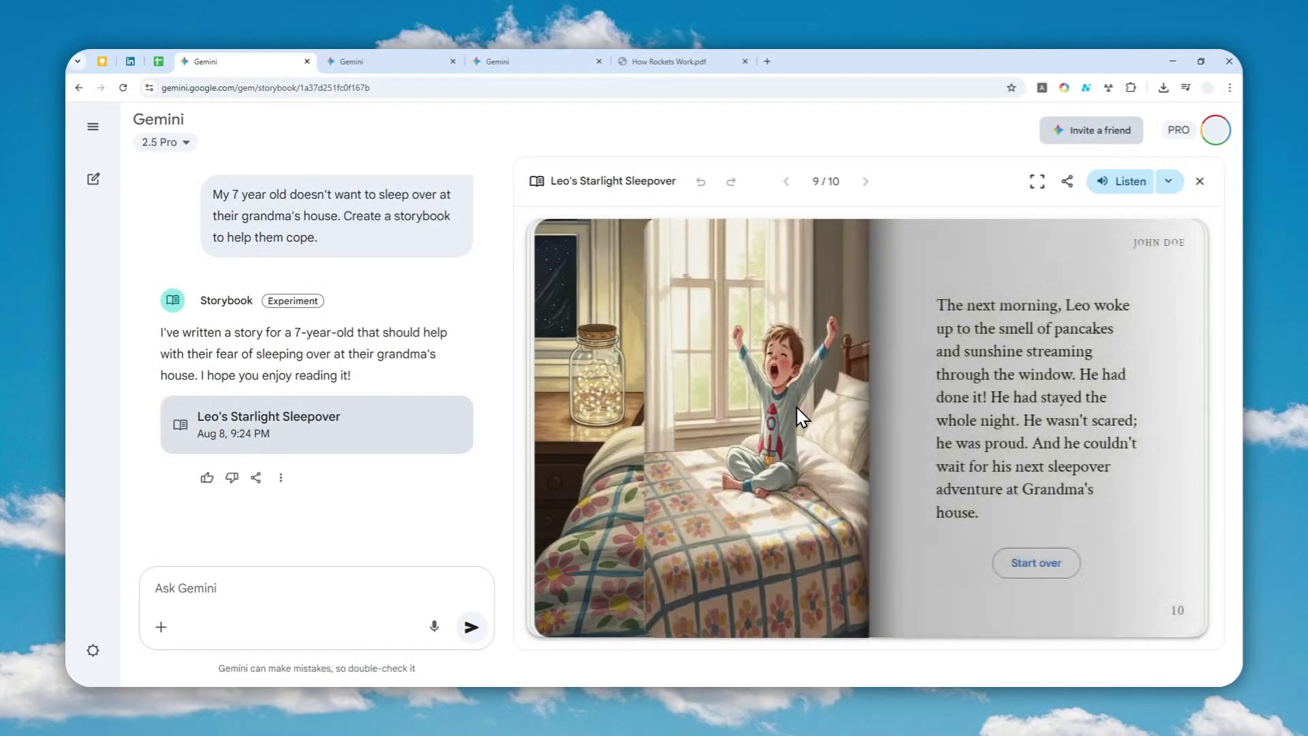